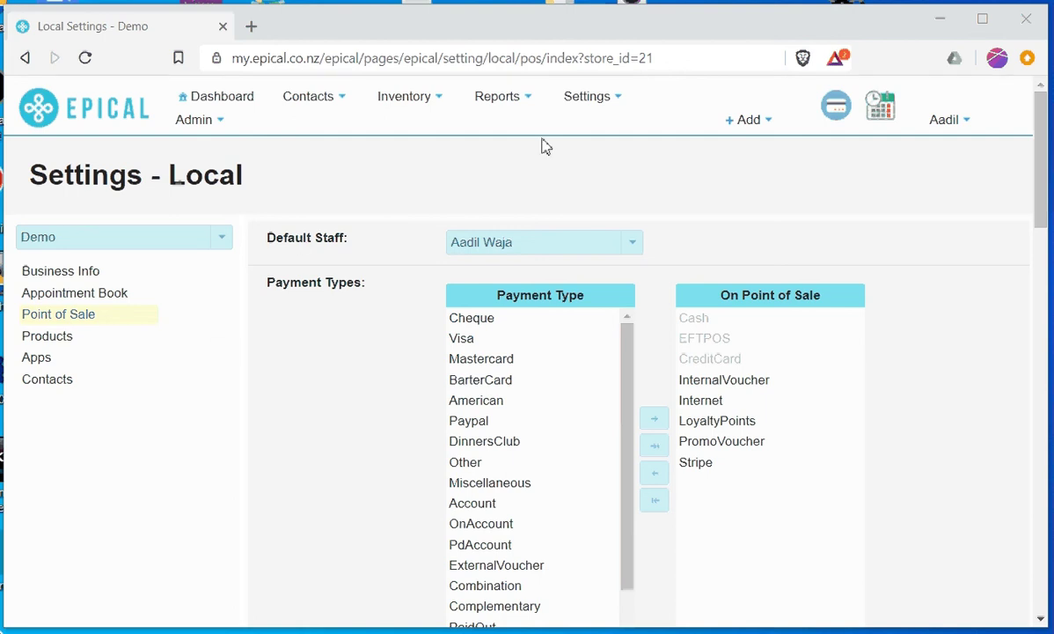
# Step: Review the payment types and surcharge percentages in the local Point of Sale settings
pyautogui.click(586, 98)
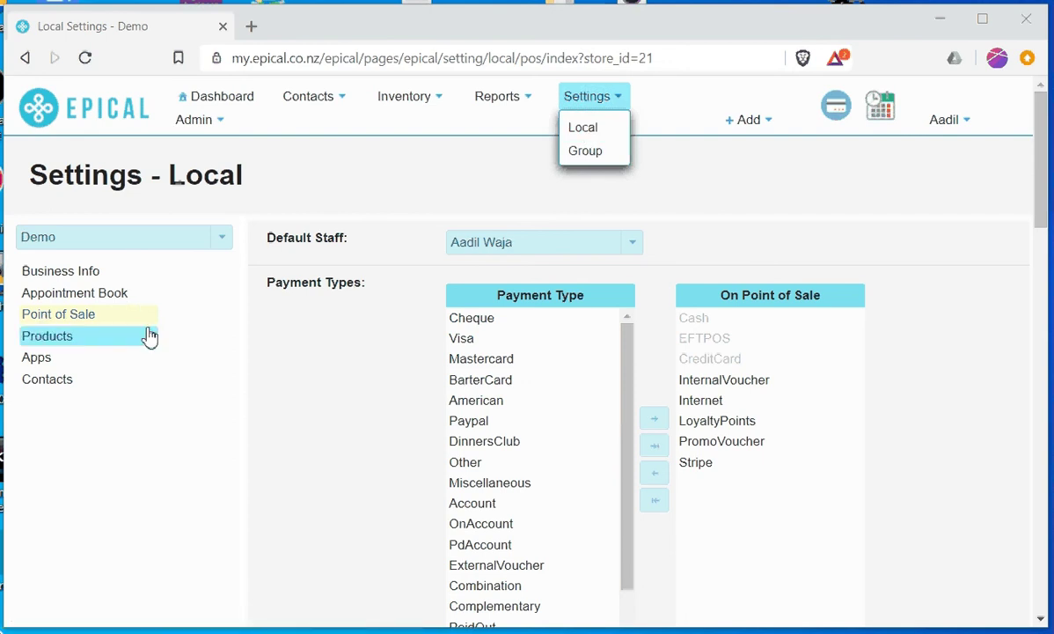
pyautogui.scroll(-1, 315, 348)
pyautogui.scroll(-1, 314, 343)
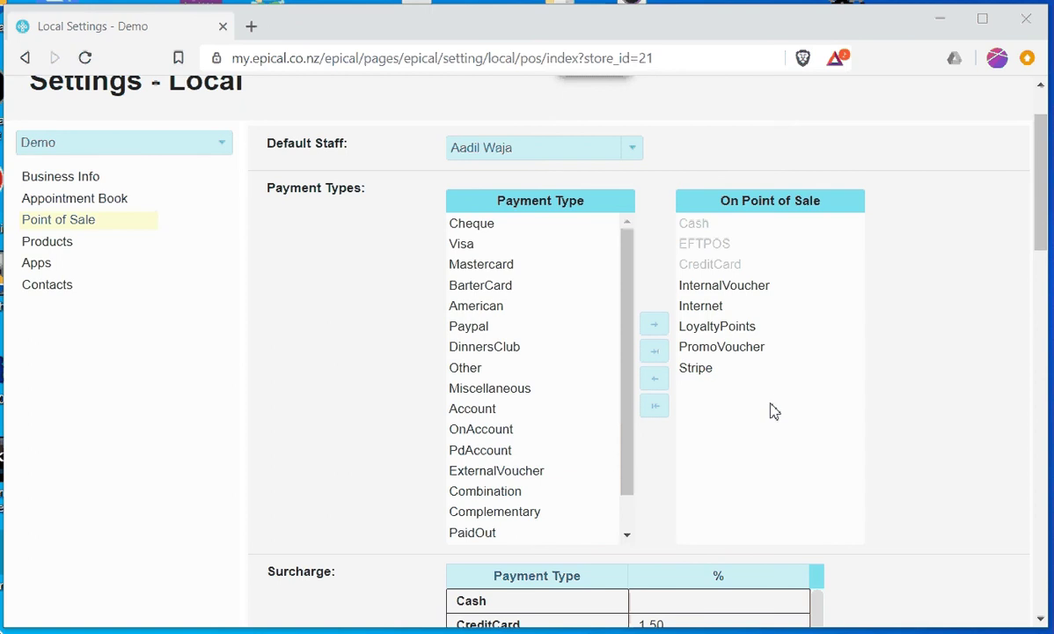
pyautogui.scroll(-3, 771, 411)
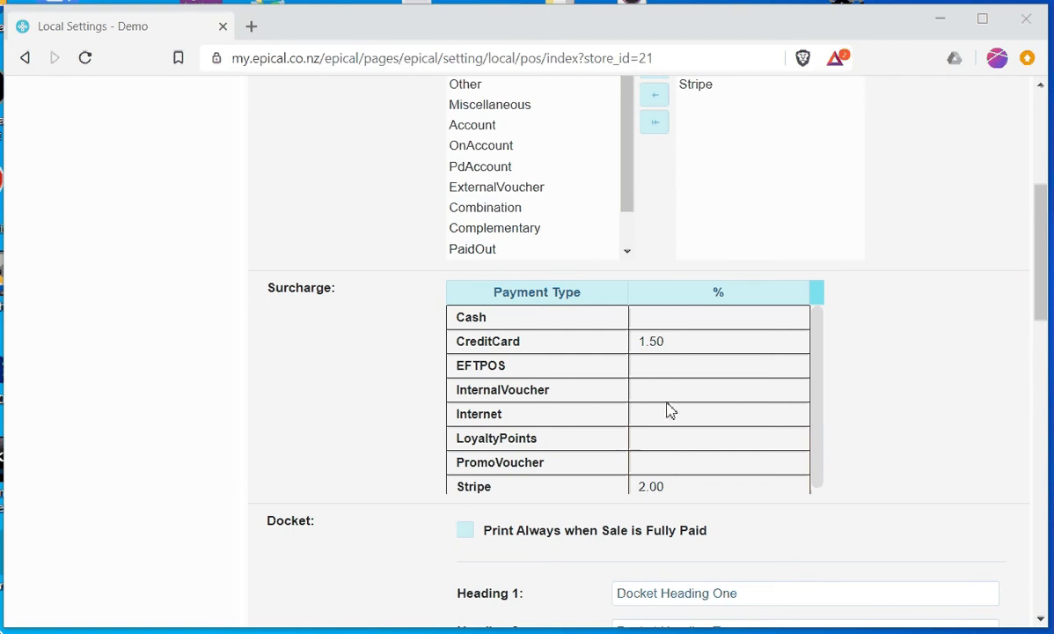
pyautogui.scroll(-1, 641, 402)
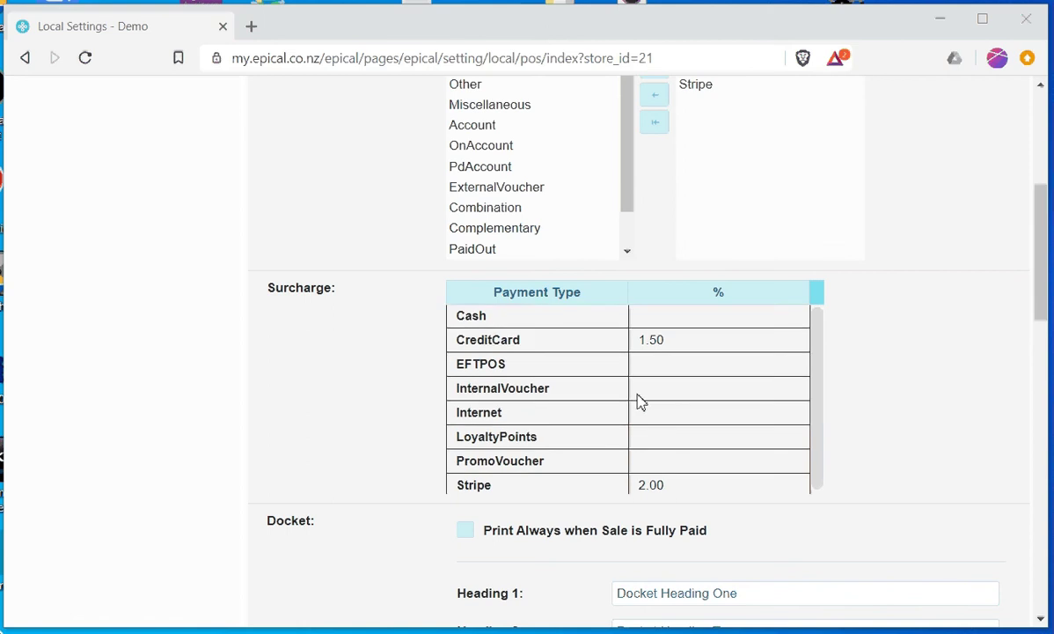
pyautogui.scroll(-15, 641, 402)
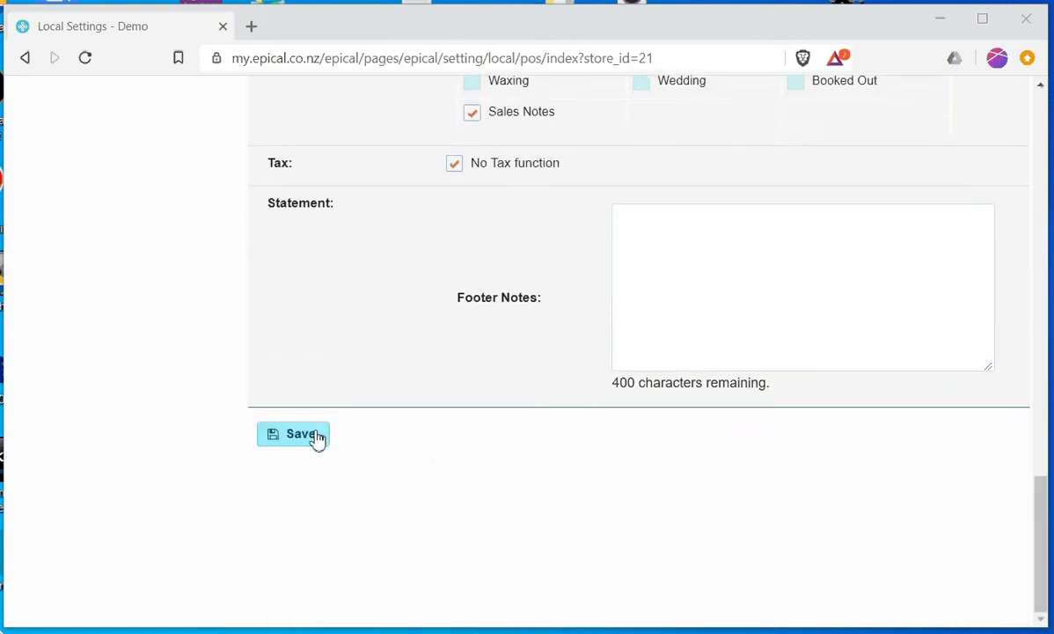
pyautogui.scroll(15, 315, 438)
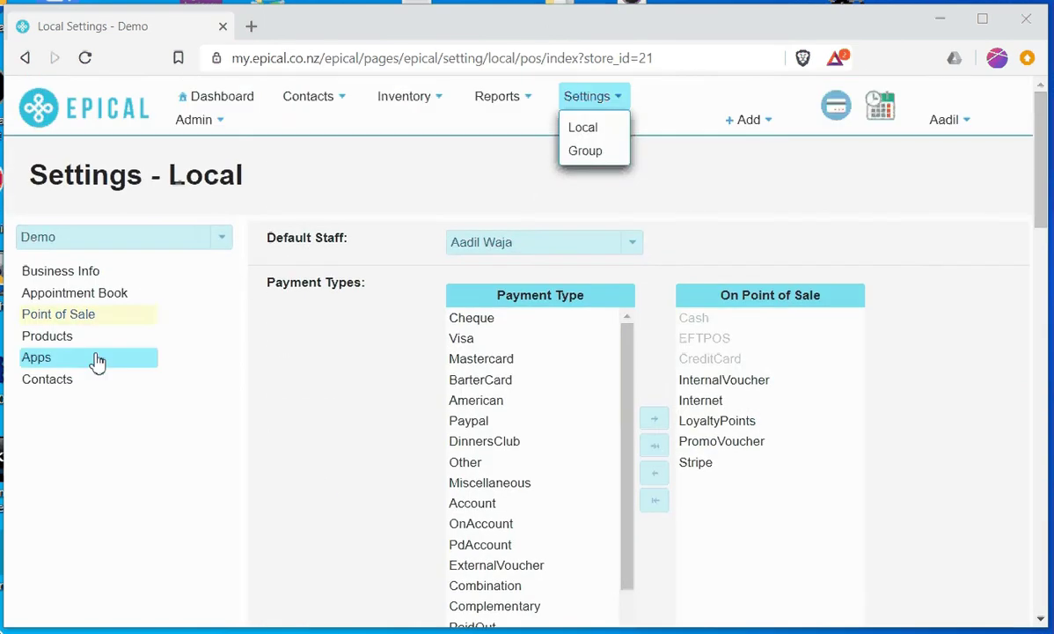
# Step: Open the local Appointment Book settings at the payment options for online bookings
pyautogui.click(79, 296)
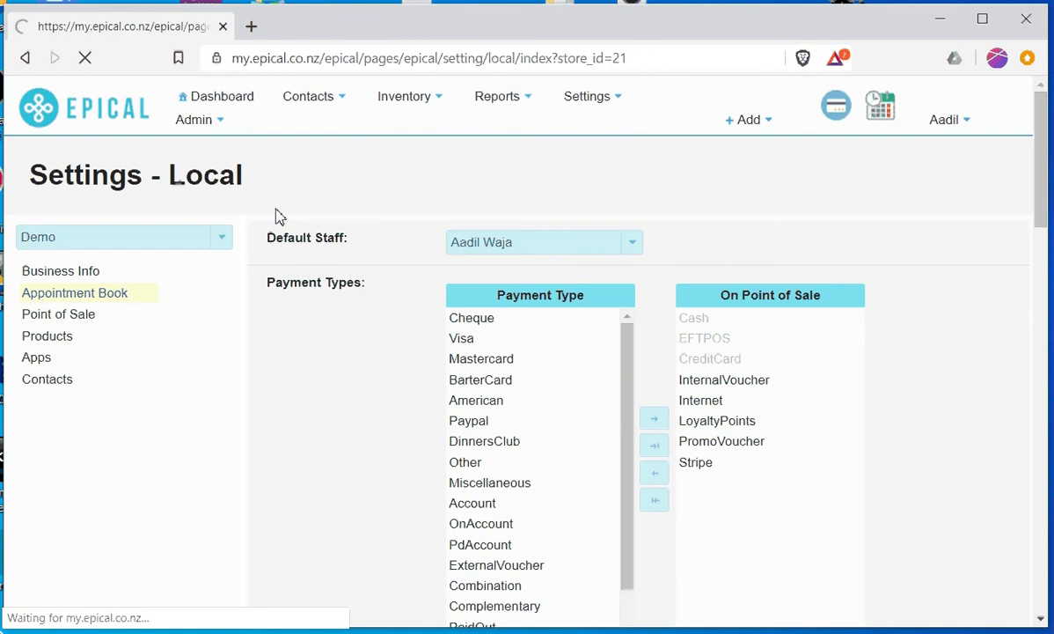
pyautogui.scroll(-2, 279, 218)
pyautogui.scroll(-8, 278, 217)
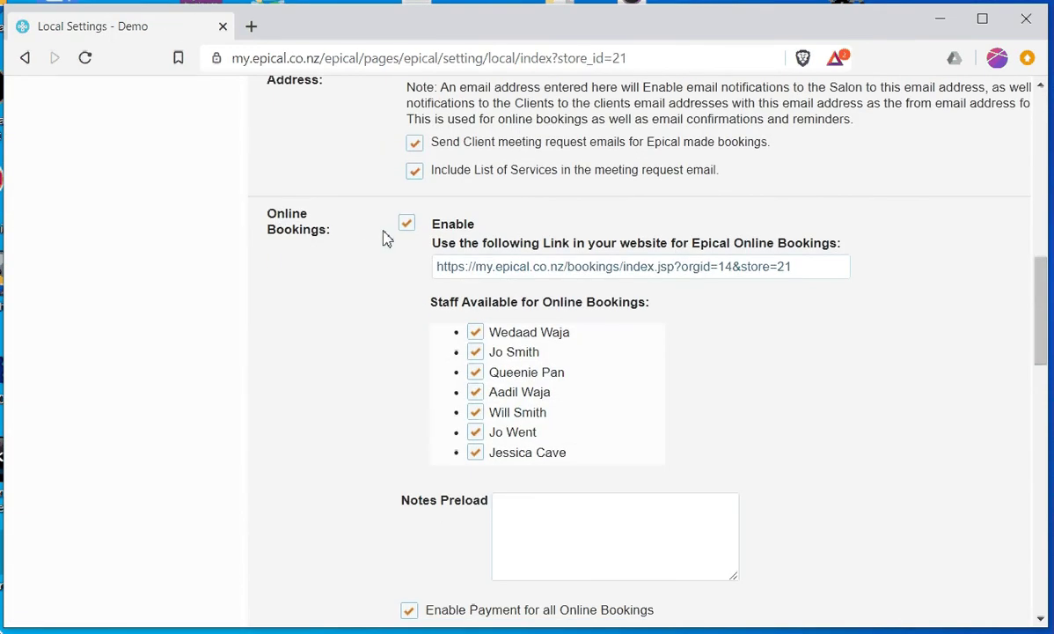
pyautogui.scroll(-3, 386, 235)
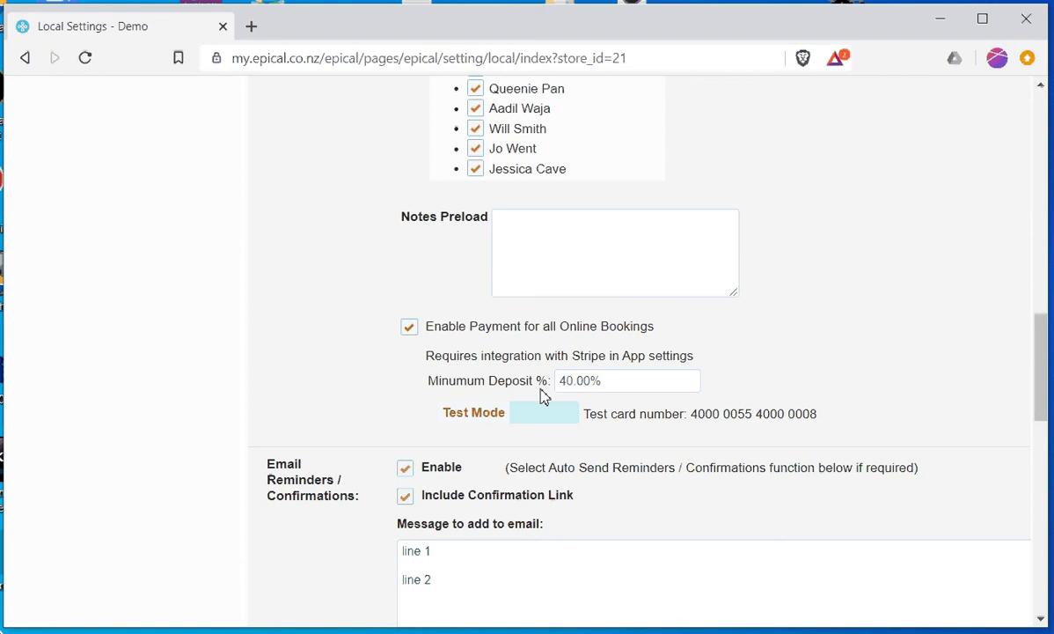
# Step: Copy the test card number shown beside Test Mode in the online booking payment options
pyautogui.click(587, 385)
pyautogui.moveTo(816, 416); pyautogui.dragTo(685, 419)
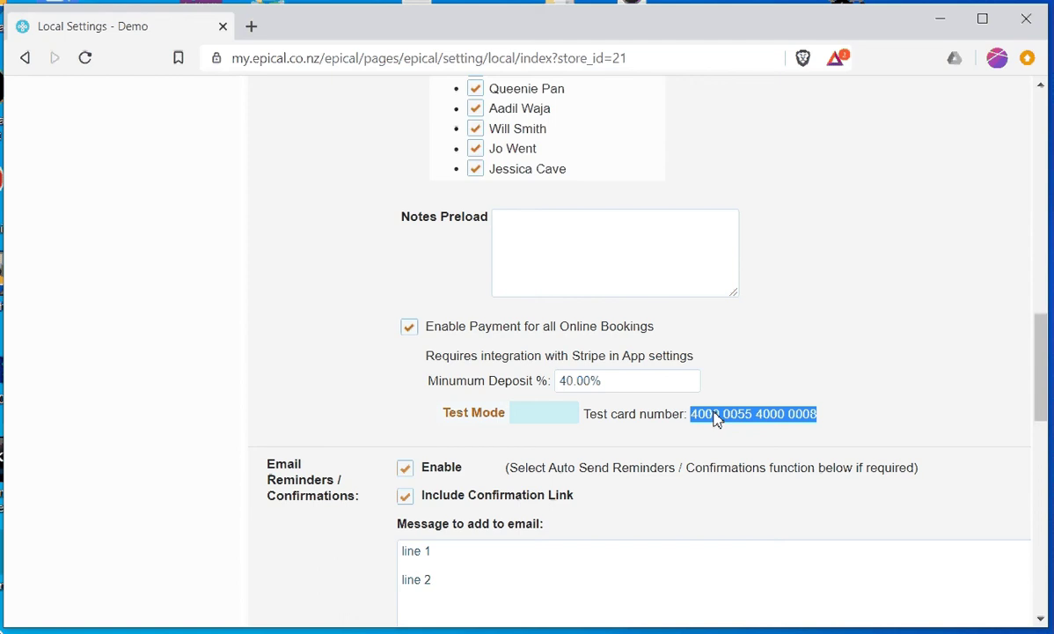
pyautogui.rightClick(714, 419)
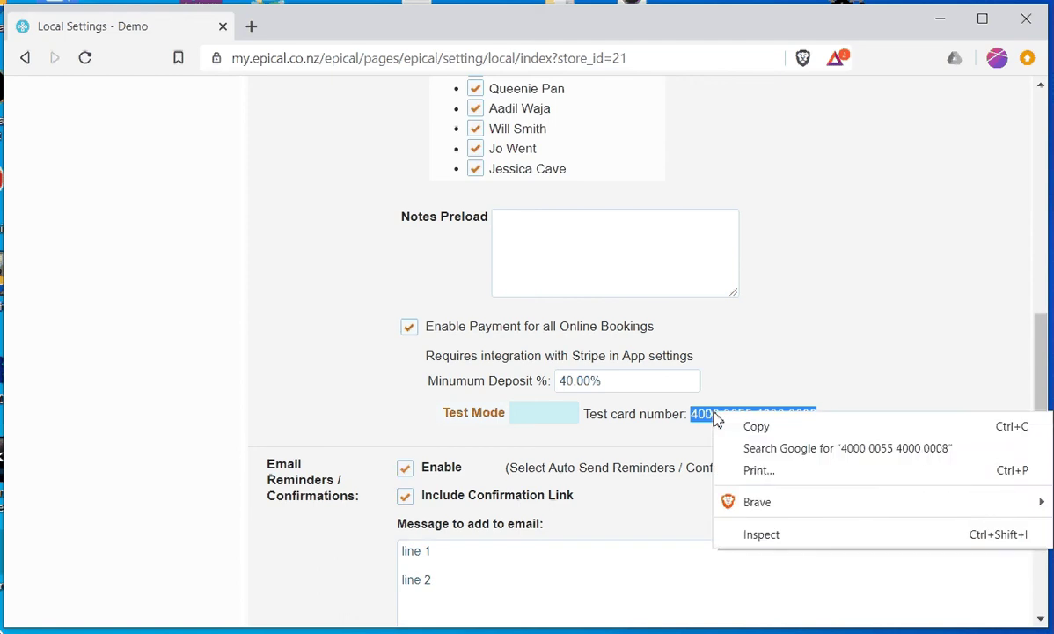
pyautogui.click(755, 427)
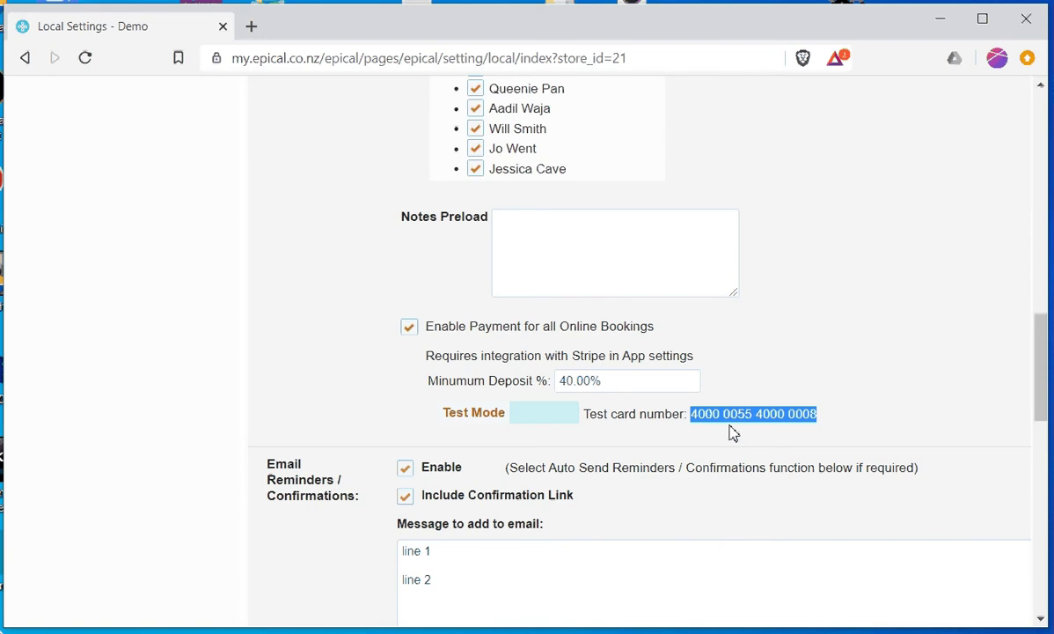
# Step: Look through the Appointment Book settings, from the staff columns and display options to online bookings and automatic reminders
pyautogui.scroll(-12, 583, 467)
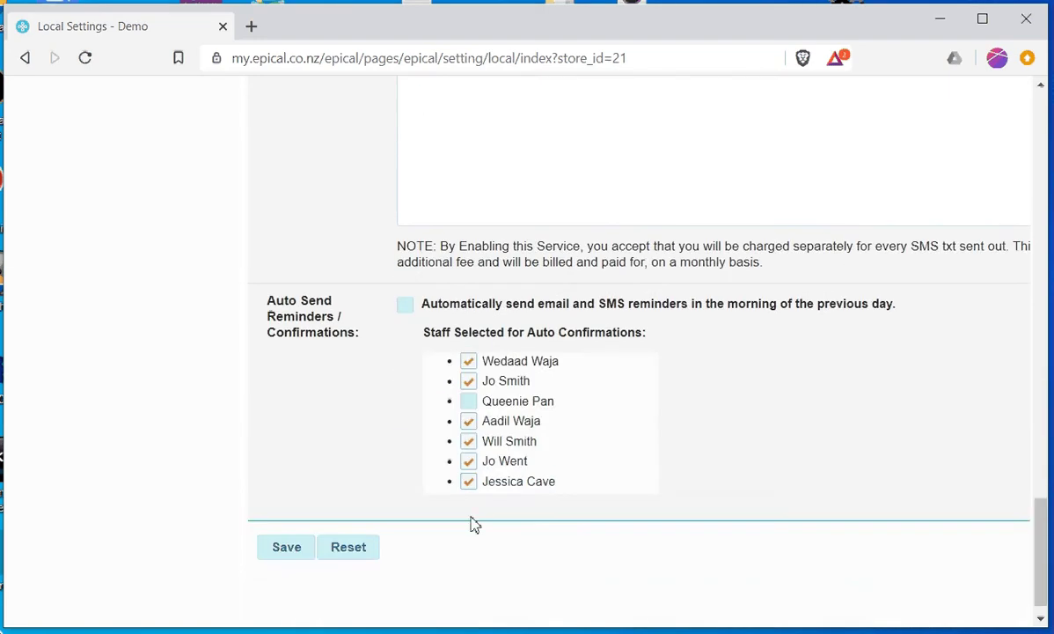
pyautogui.scroll(15, 408, 465)
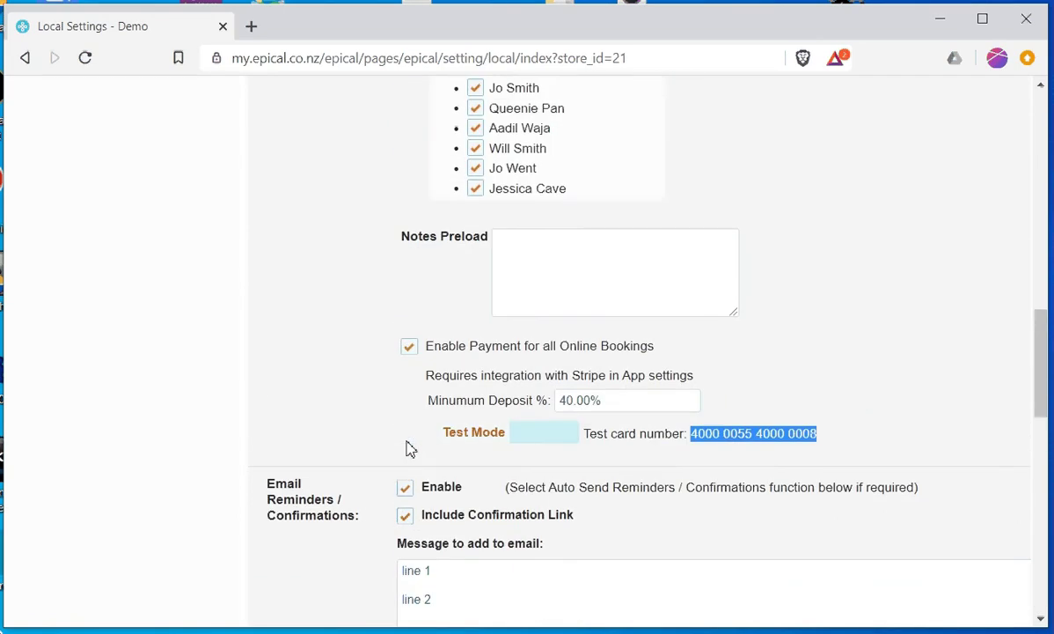
pyautogui.scroll(8, 408, 448)
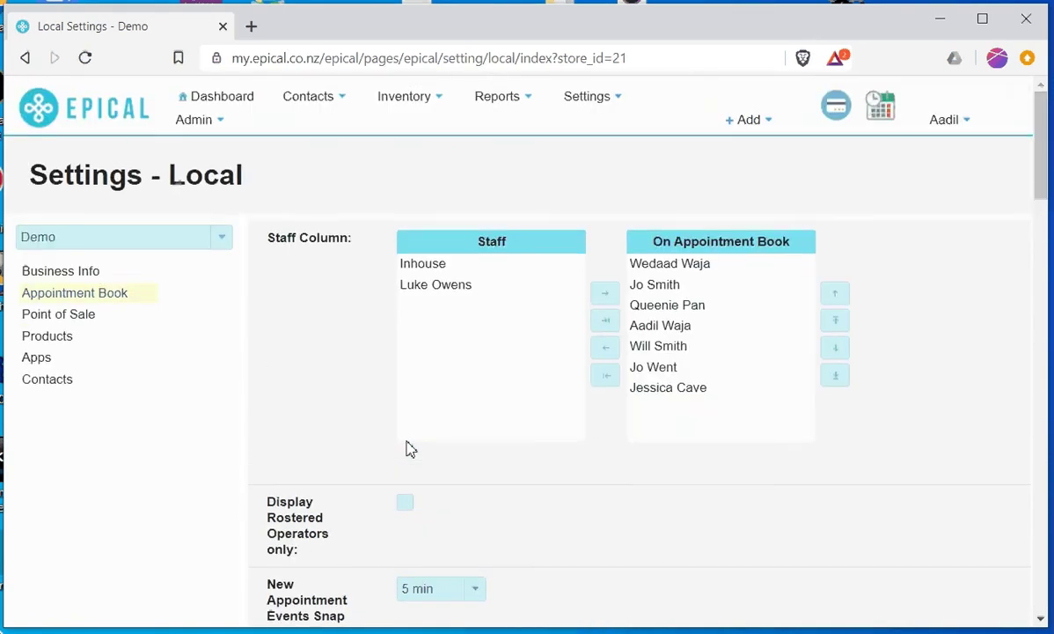
pyautogui.scroll(-7, 408, 449)
pyautogui.scroll(-6, 407, 449)
pyautogui.scroll(10, 408, 448)
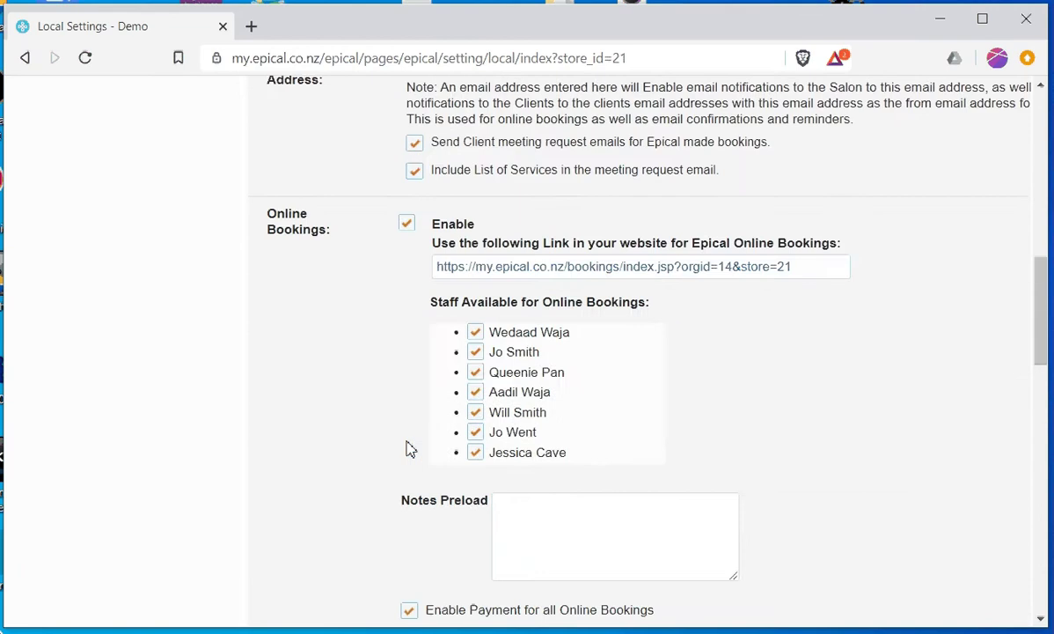
pyautogui.scroll(4, 407, 449)
pyautogui.scroll(-7, 407, 448)
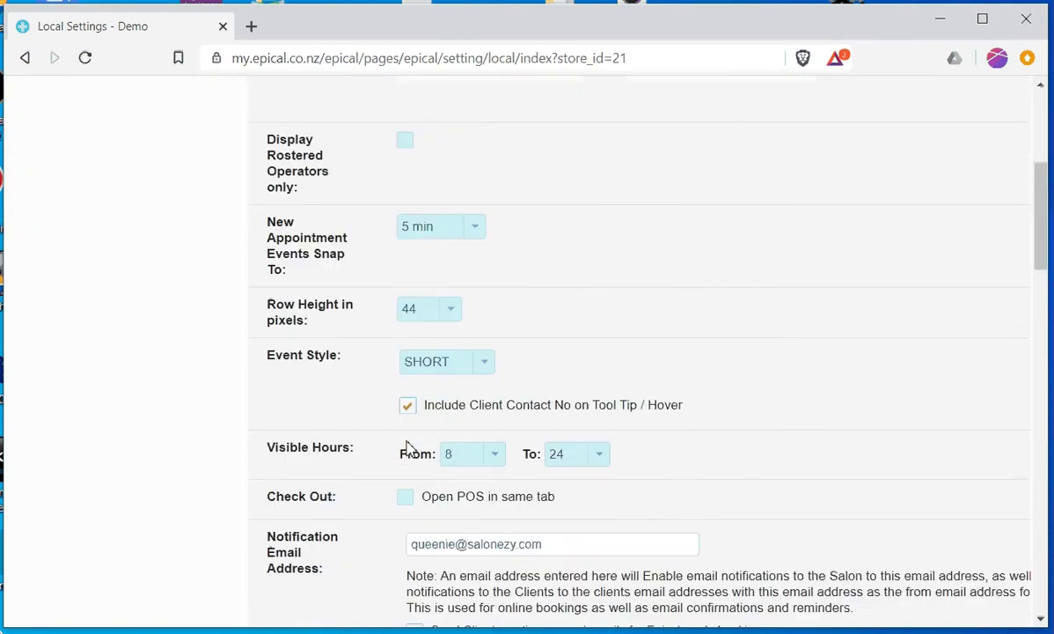
pyautogui.scroll(3, 408, 449)
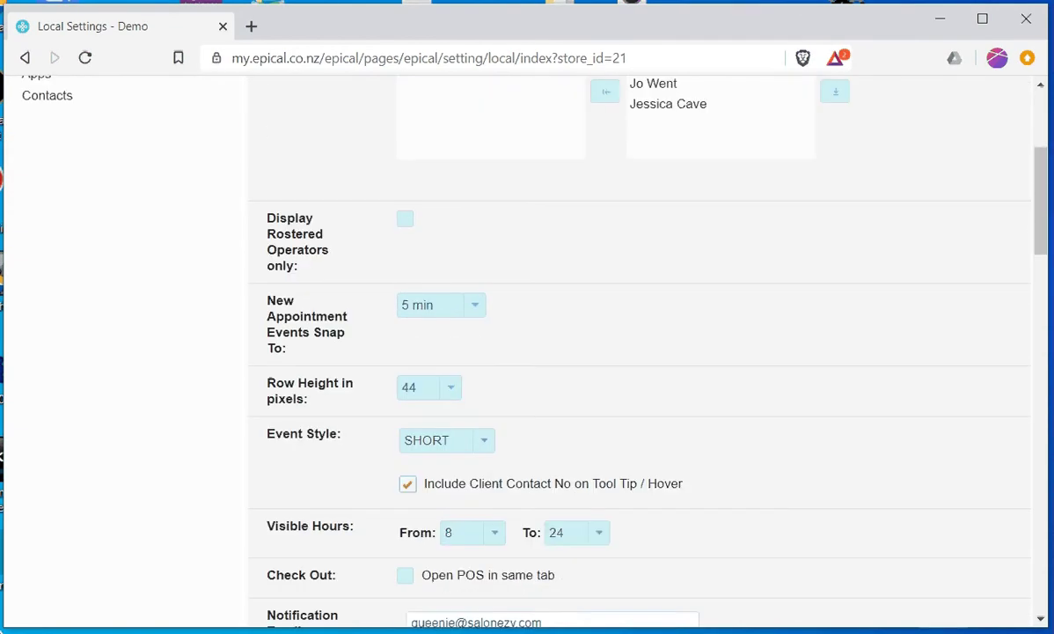
# Step: Switch to the online bookings window and start a new booking request for the Mens Cut service under Cuts
pyautogui.moveTo(702, 101); pyautogui.dragTo(612, 31)
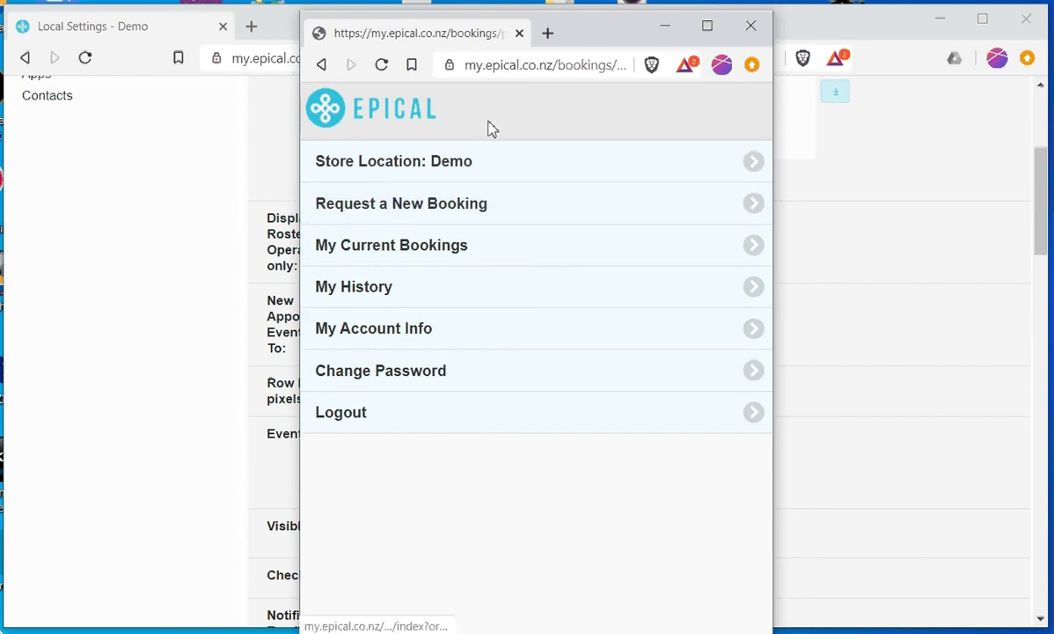
pyautogui.click(378, 211)
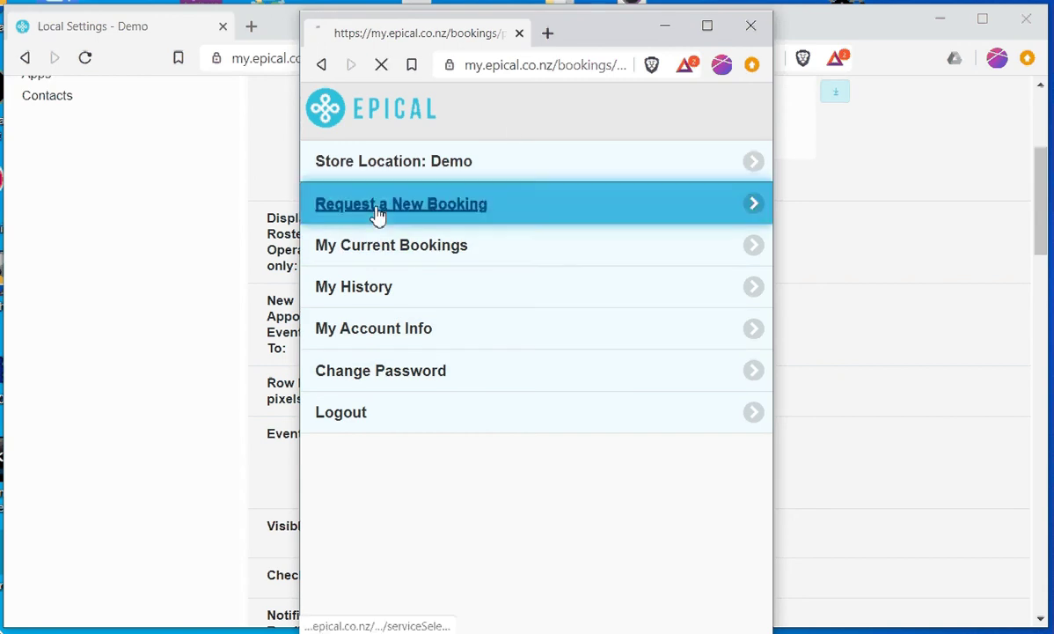
pyautogui.scroll(-2, 384, 233)
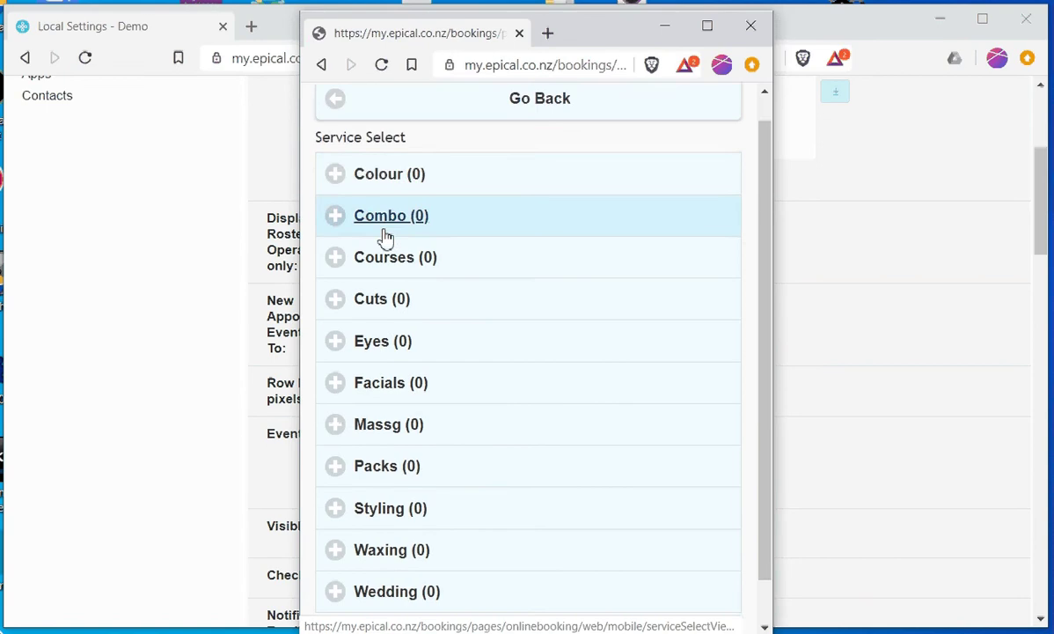
pyautogui.click(383, 253)
pyautogui.scroll(-2, 392, 368)
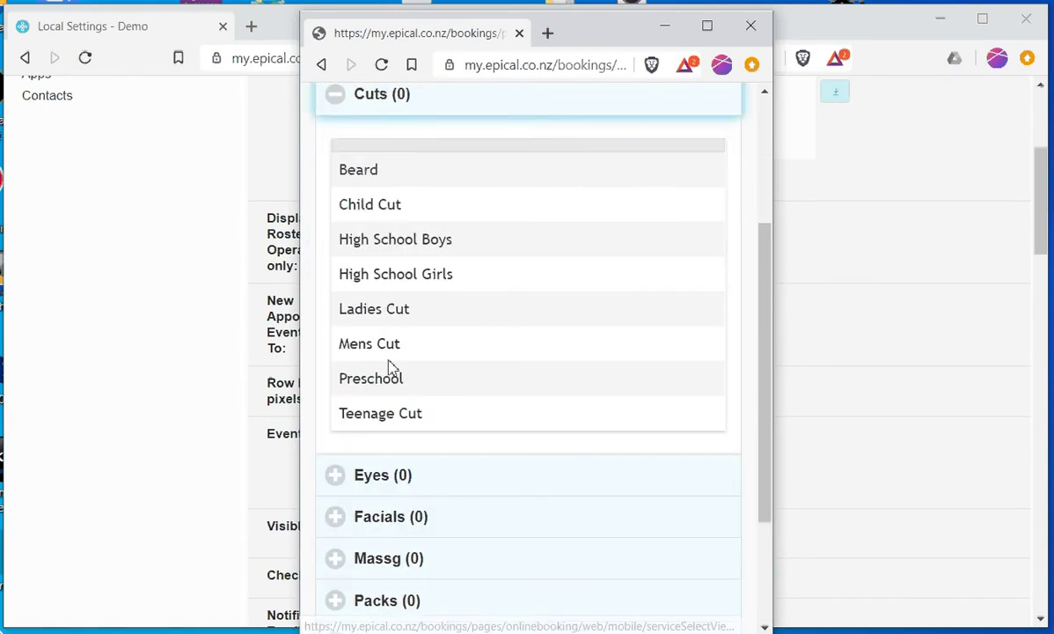
pyautogui.click(390, 309)
pyautogui.scroll(-2, 398, 338)
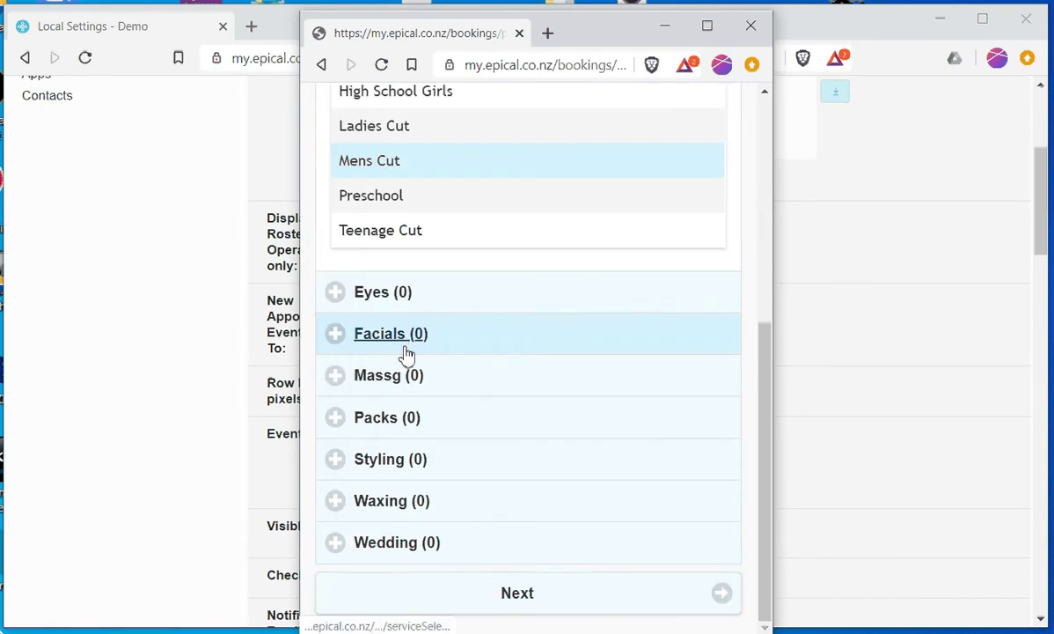
pyautogui.click(495, 596)
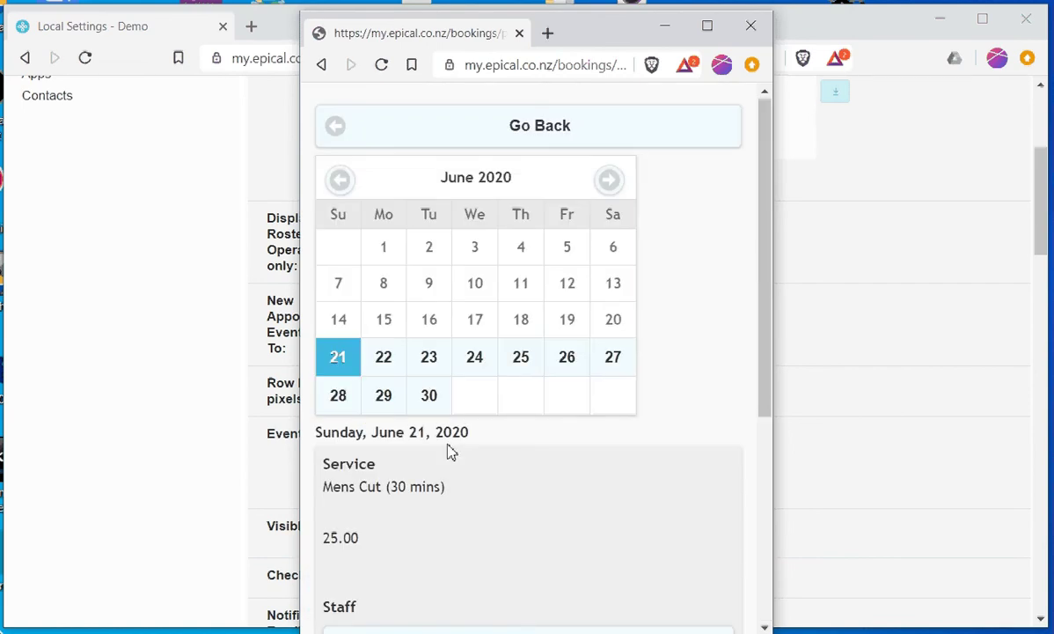
# Step: Request the booking for June 29, 2020 at 09:00 with the second staff member on the list
pyautogui.click(383, 403)
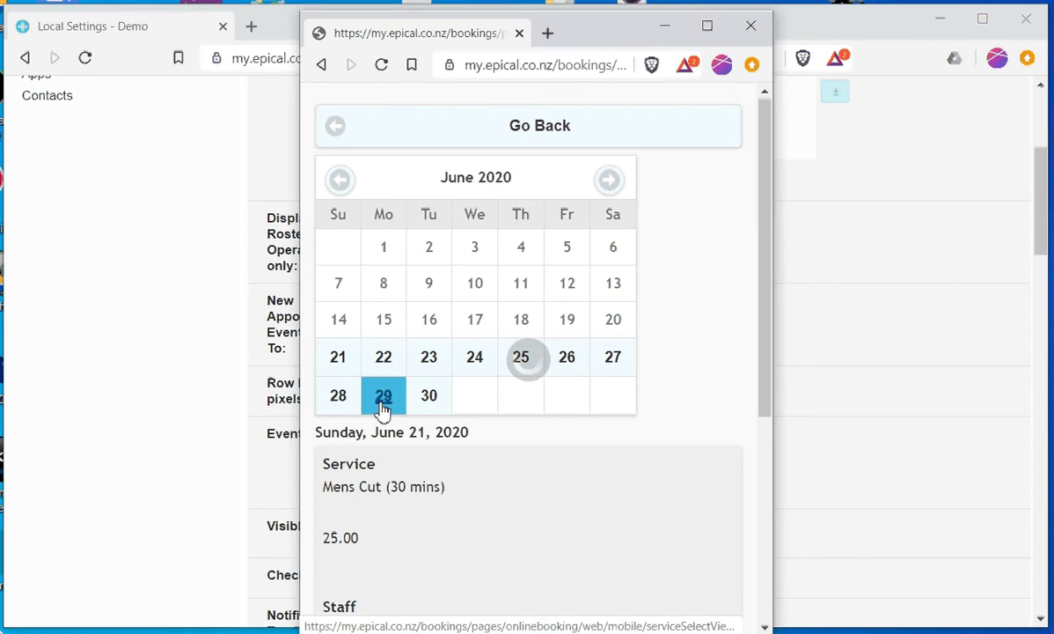
pyautogui.scroll(-3, 383, 409)
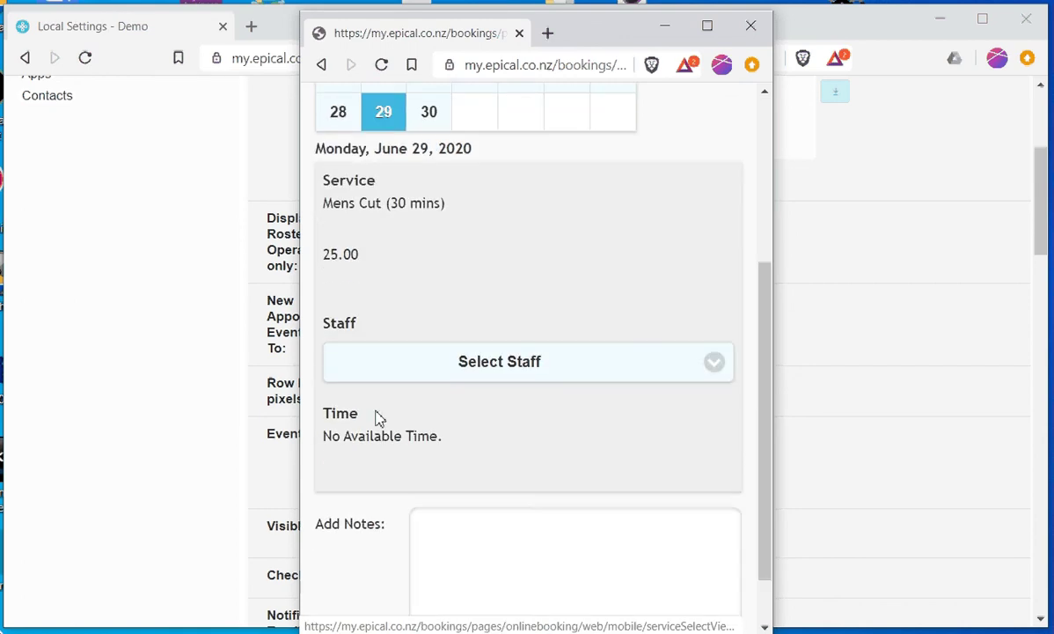
pyautogui.click(401, 370)
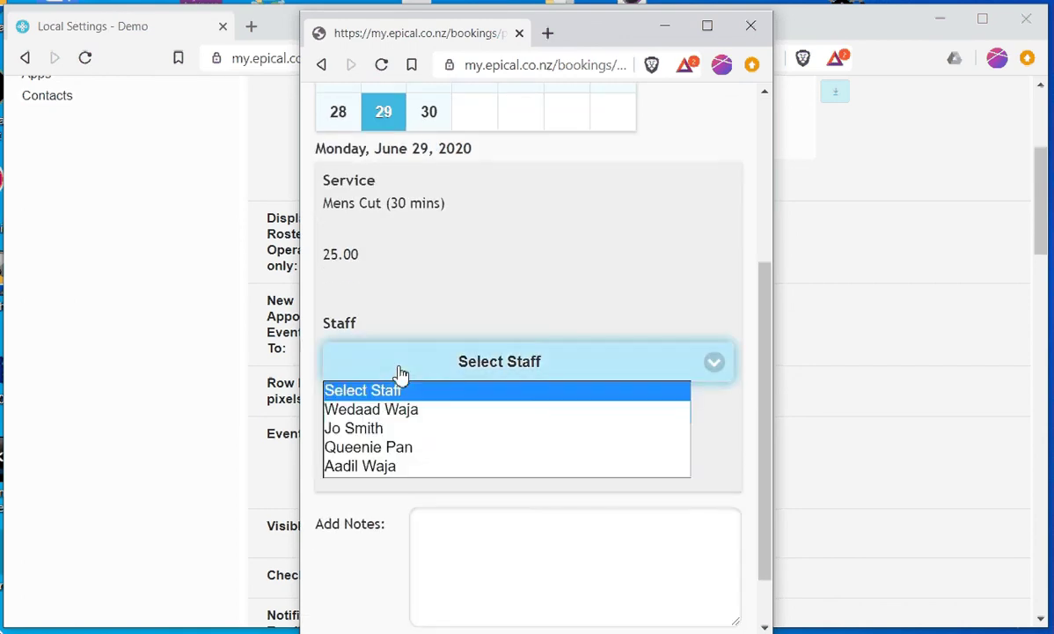
pyautogui.click(392, 429)
pyautogui.scroll(-1, 395, 435)
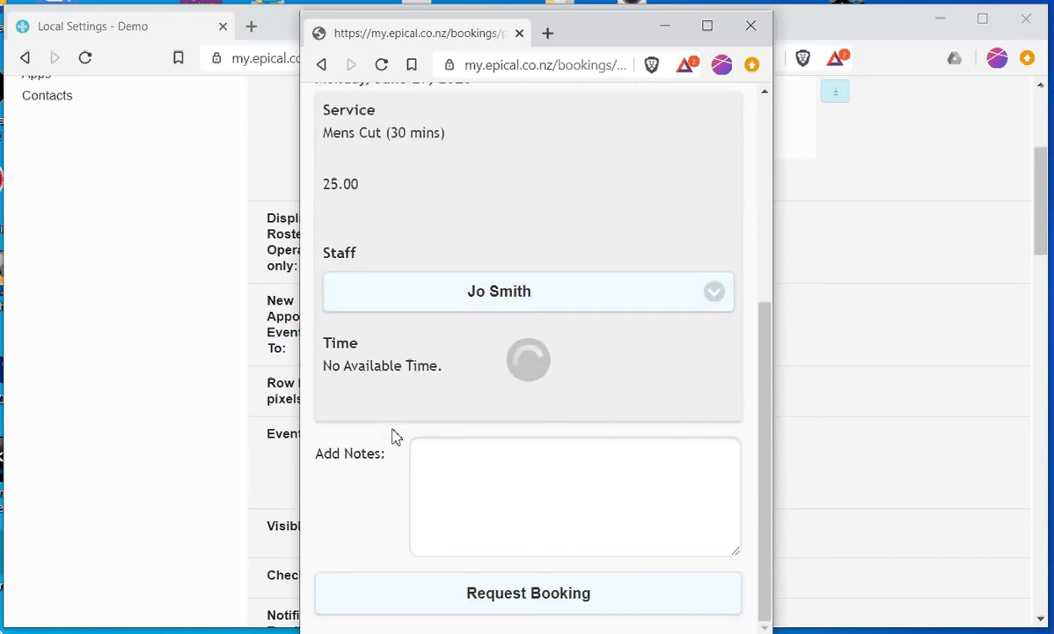
pyautogui.click(359, 385)
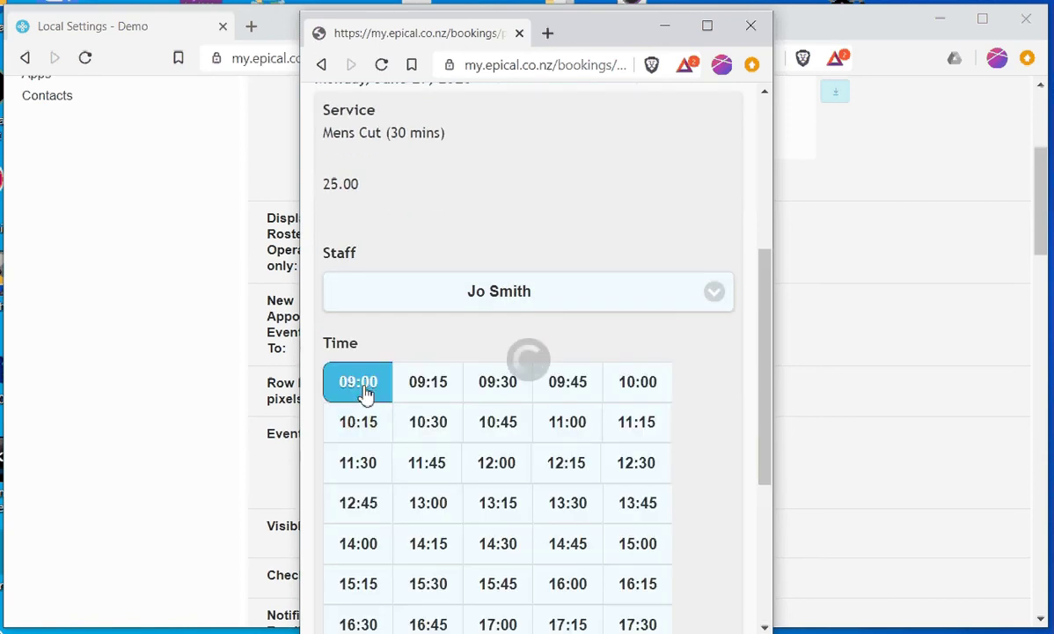
pyautogui.scroll(-5, 365, 395)
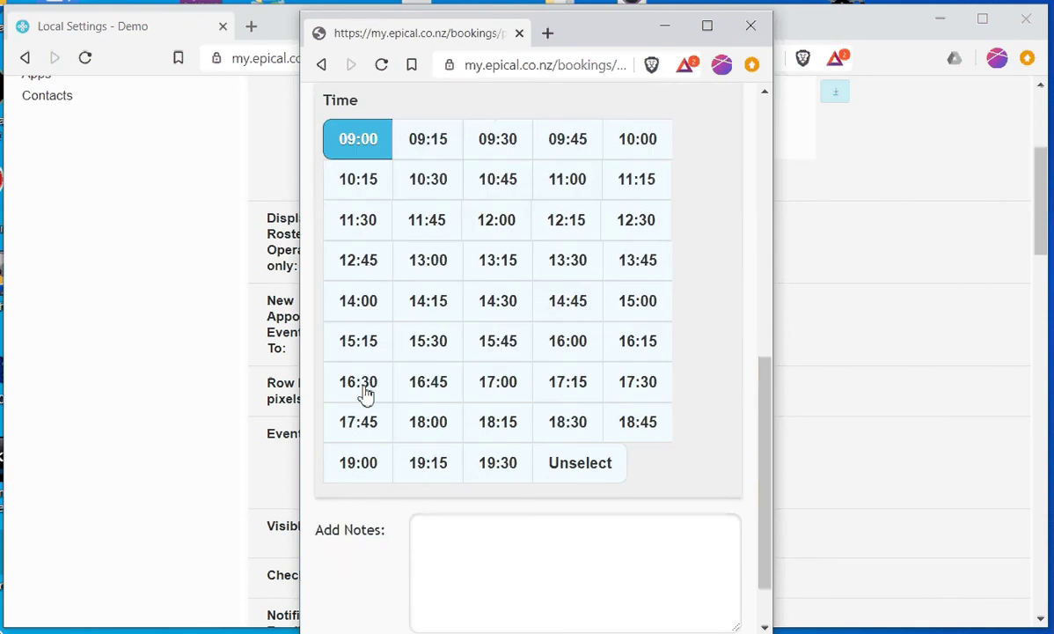
pyautogui.click(511, 603)
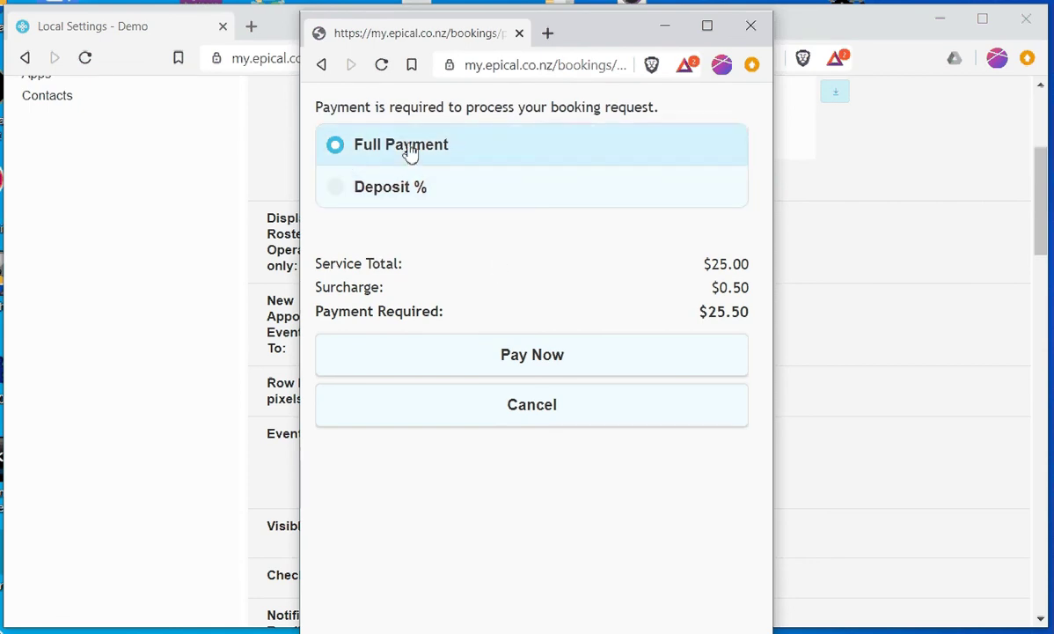
# Step: Choose the percentage deposit instead of full payment and proceed to the payment checkout
pyautogui.click(343, 198)
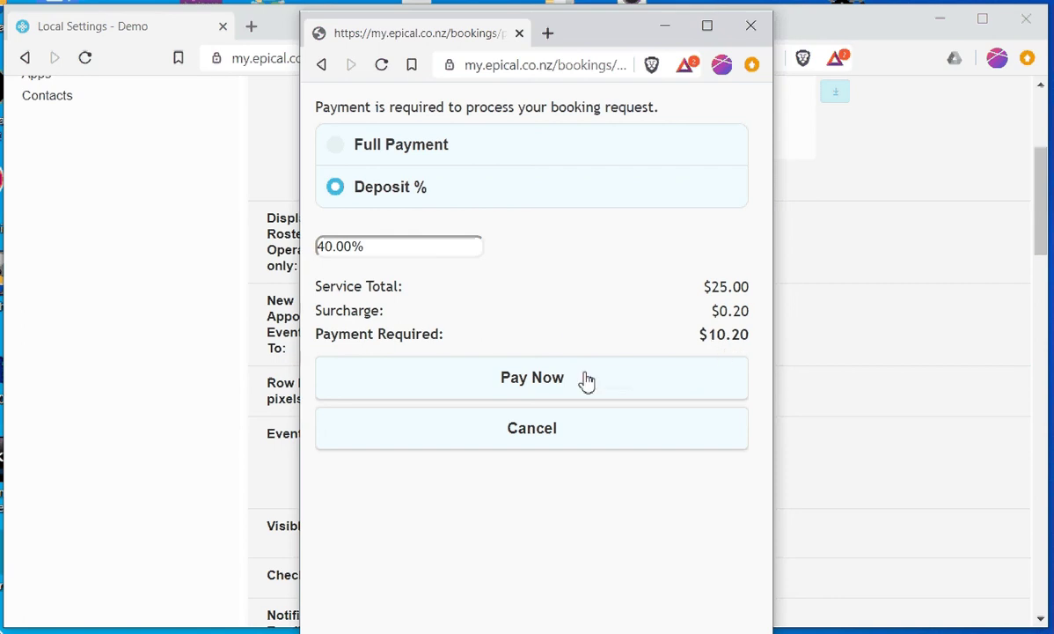
pyautogui.click(506, 387)
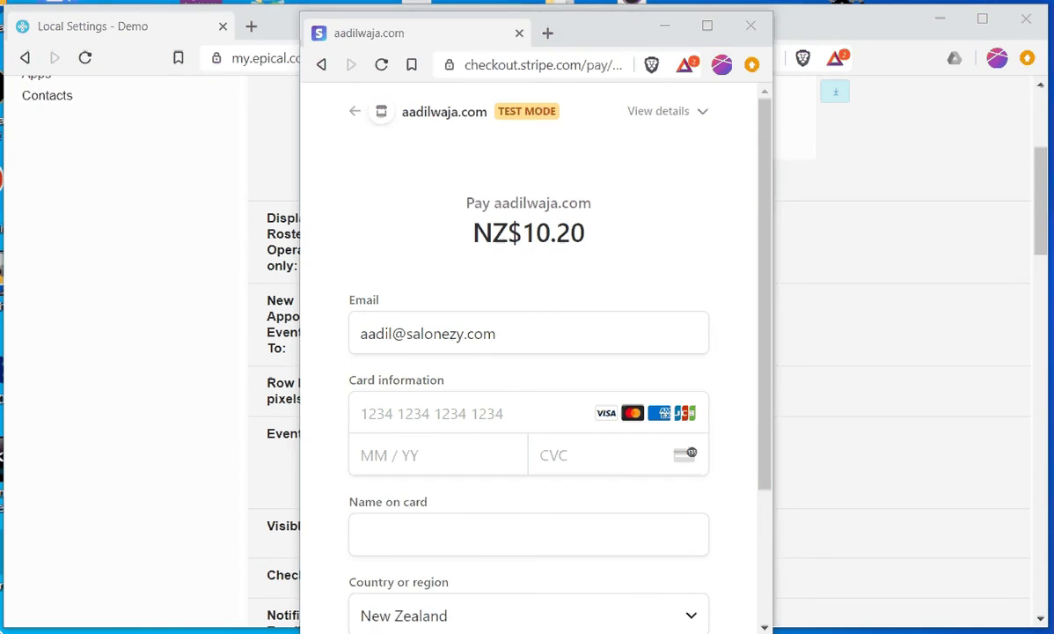
# Step: Paste the copied test card number into the card information of the Stripe checkout
pyautogui.click(367, 415)
pyautogui.rightClick(362, 411)
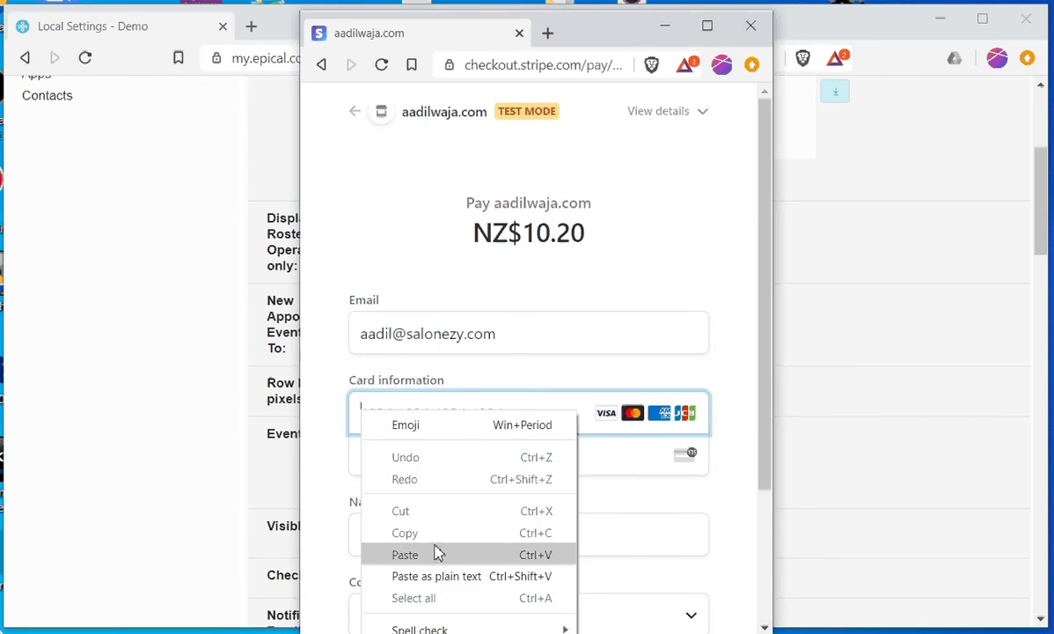
pyautogui.click(431, 575)
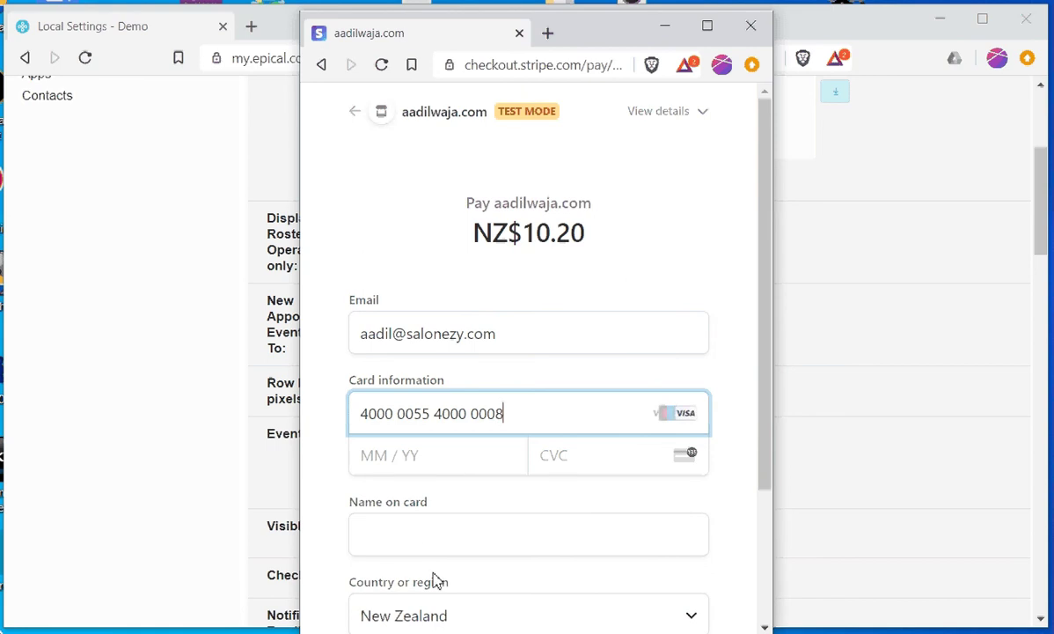
# Step: Enter the test card's expiry date and security code in the Stripe checkout
pyautogui.scroll(-1, 462, 464)
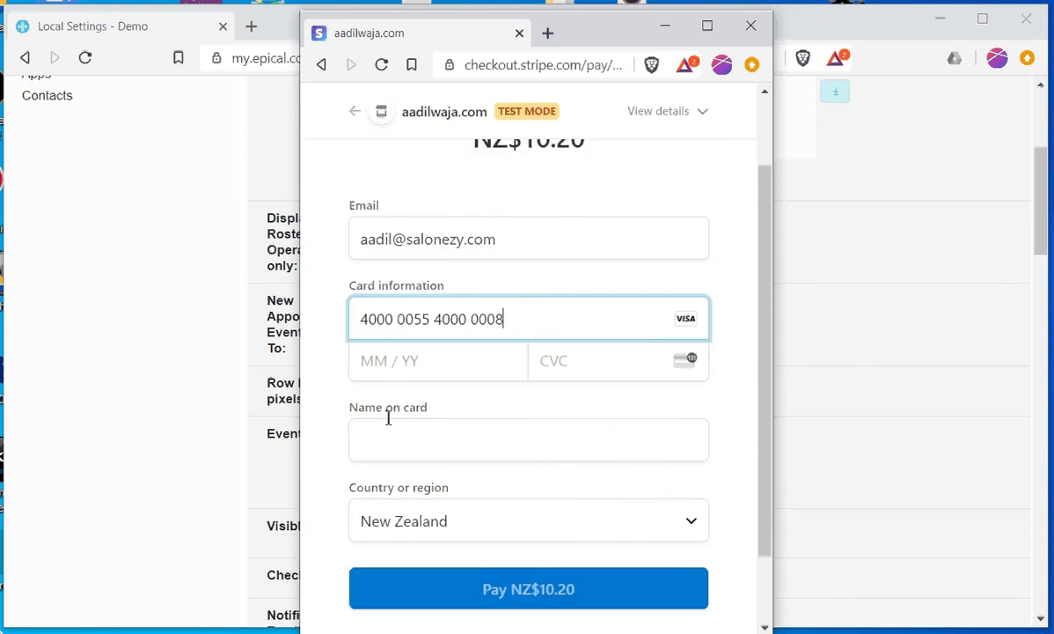
pyautogui.click(357, 361)
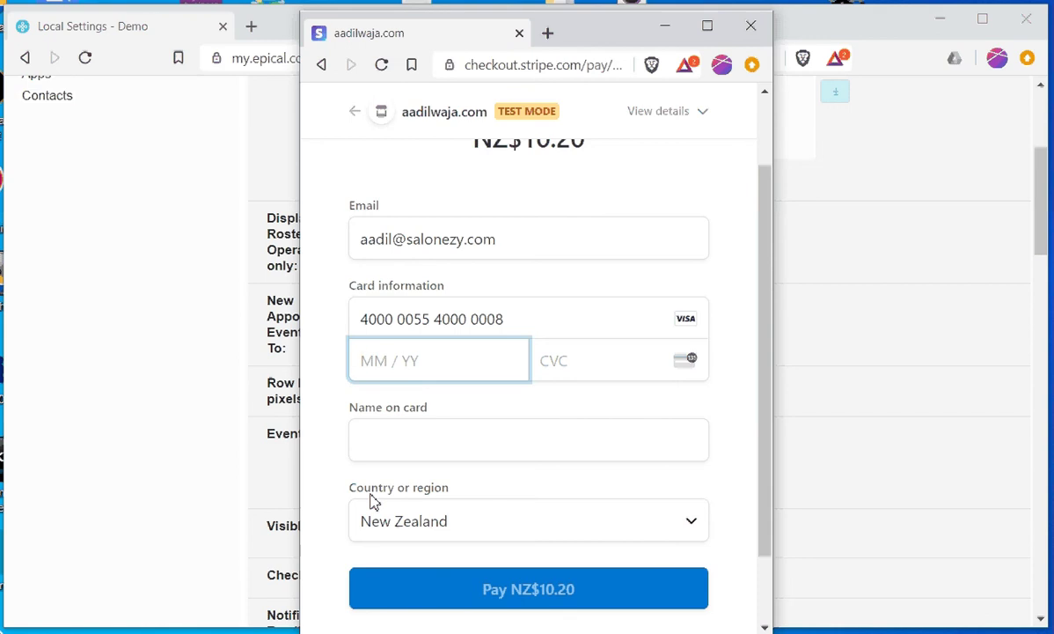
pyautogui.write('09 / 22')
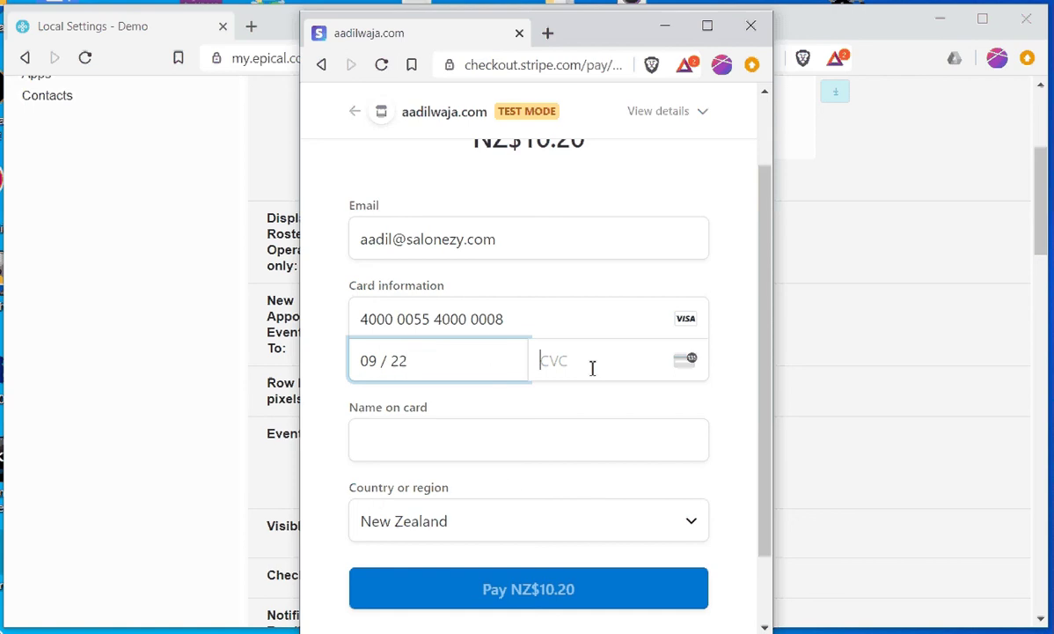
pyautogui.click(591, 365)
pyautogui.write('123')
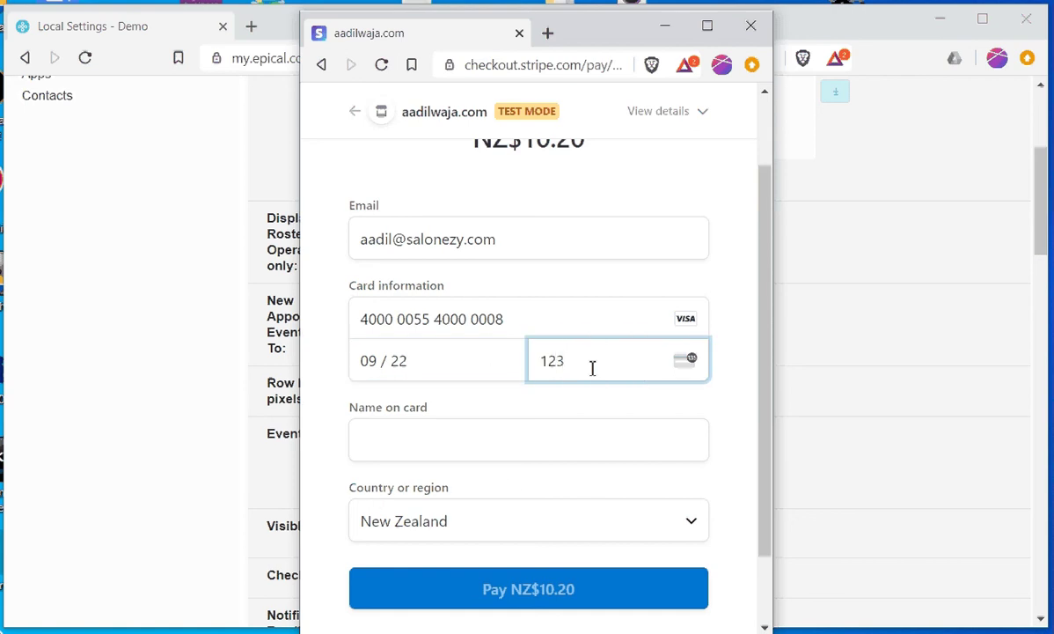
# Step: Fill in the name on the card as Testing and submit the deposit payment
pyautogui.click(523, 453)
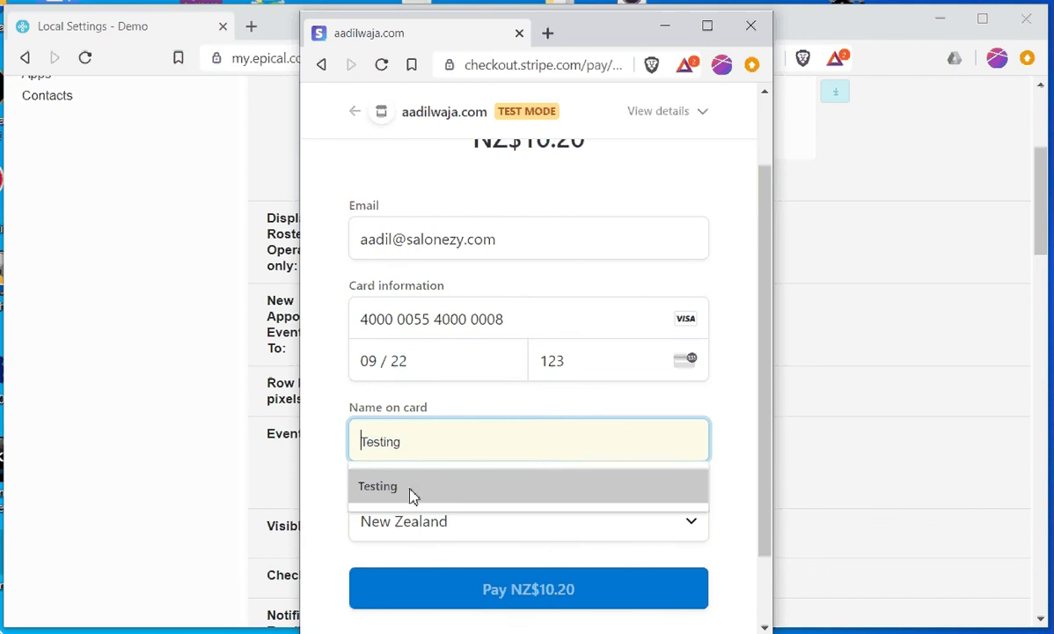
pyautogui.click(412, 493)
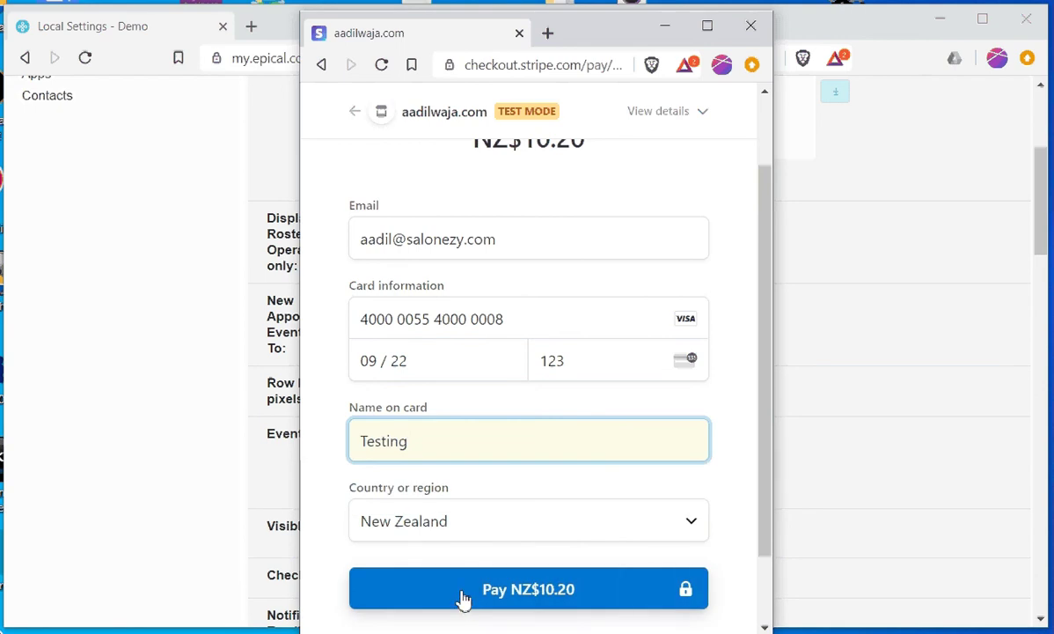
pyautogui.scroll(-1, 468, 525)
pyautogui.click(465, 507)
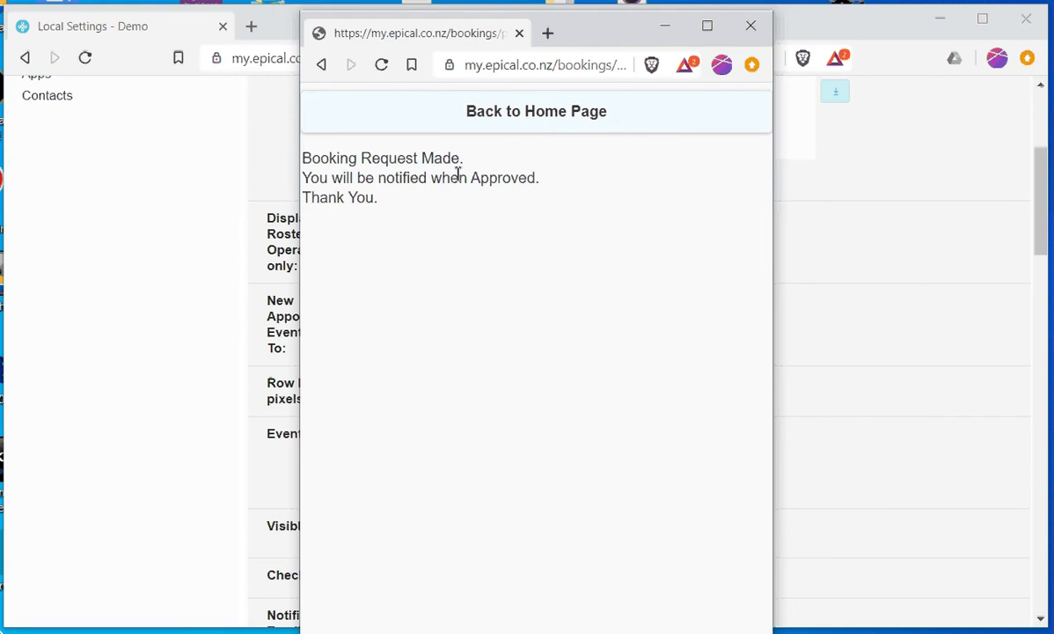
# Step: Return to the booking home page, open the current bookings and examine the Mens Cut booking of 29/06/2020
pyautogui.click(486, 122)
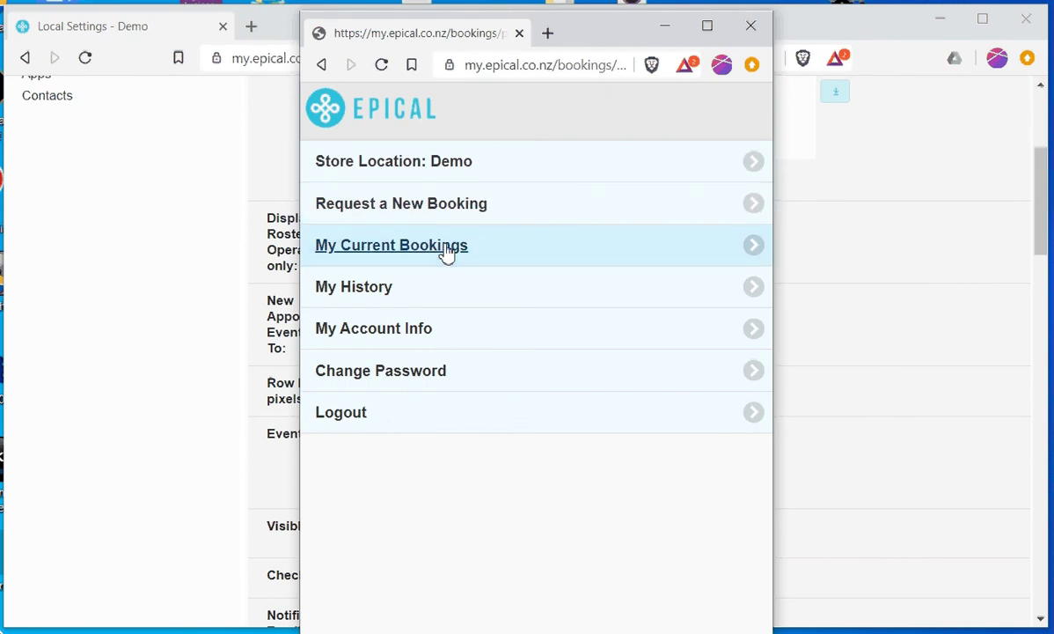
pyautogui.click(449, 251)
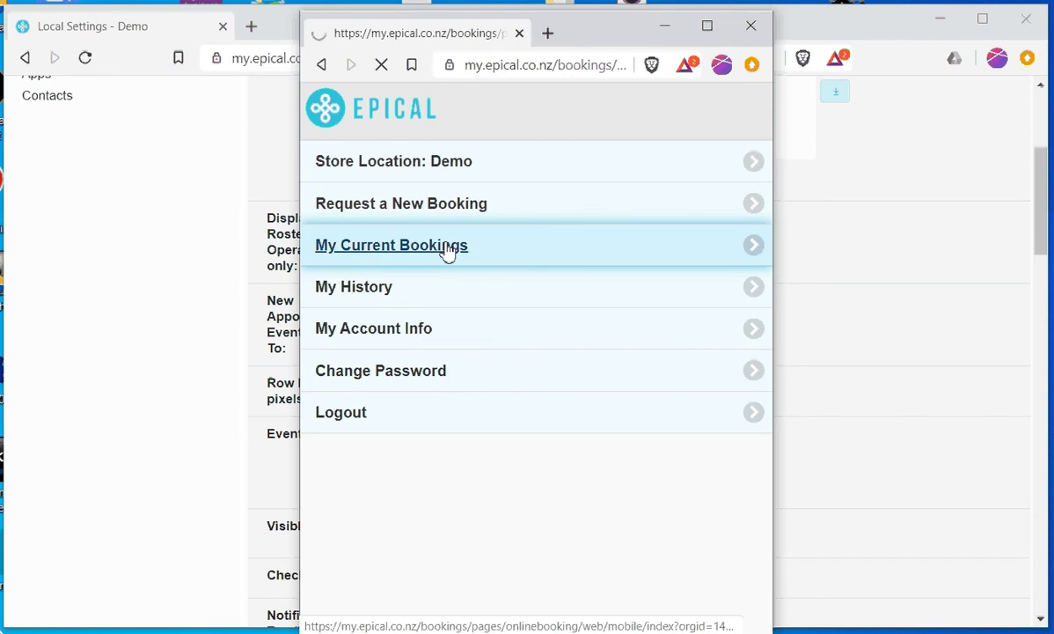
pyautogui.scroll(-12, 443, 255)
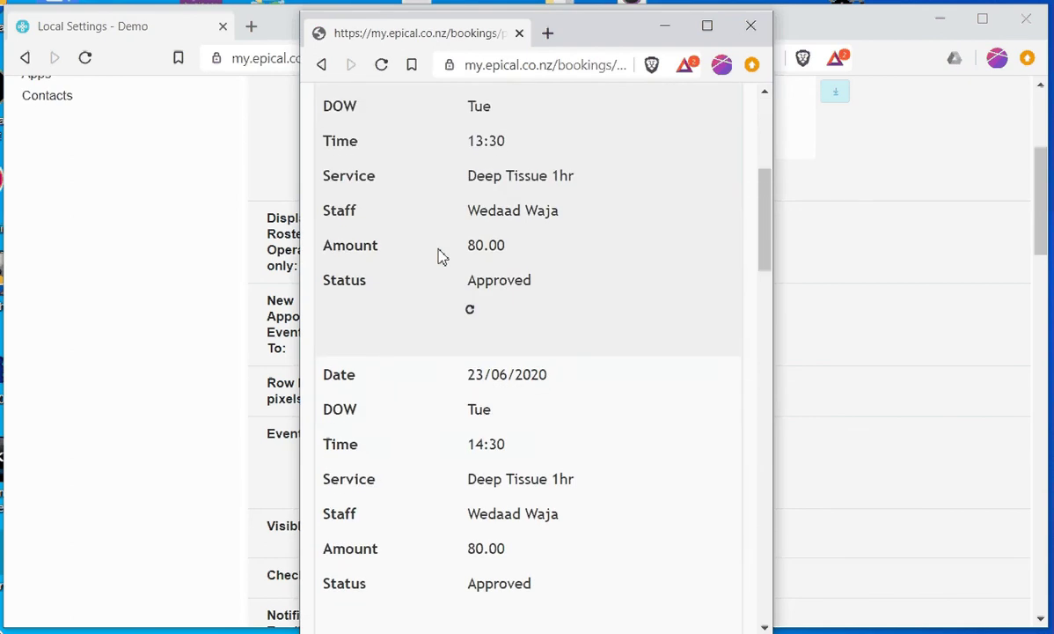
pyautogui.scroll(-7, 443, 255)
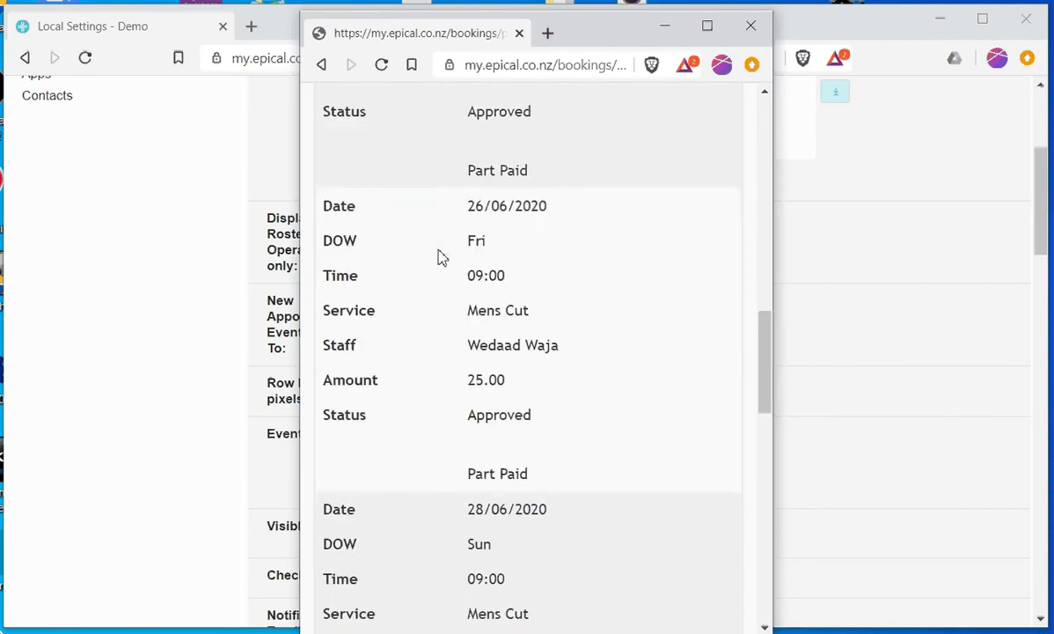
pyautogui.scroll(-2, 441, 256)
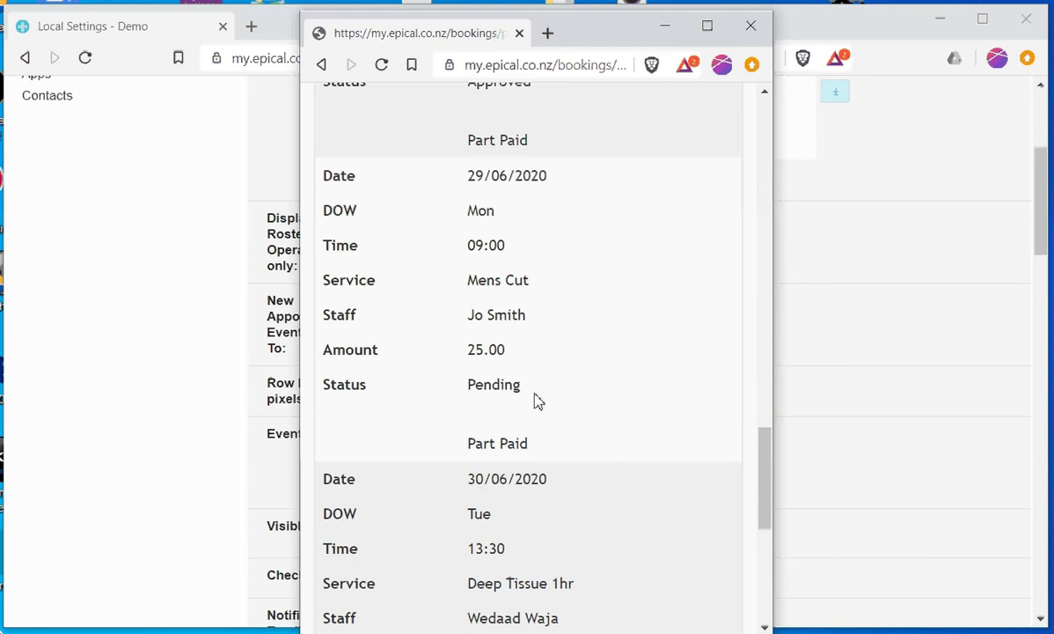
pyautogui.click(603, 275)
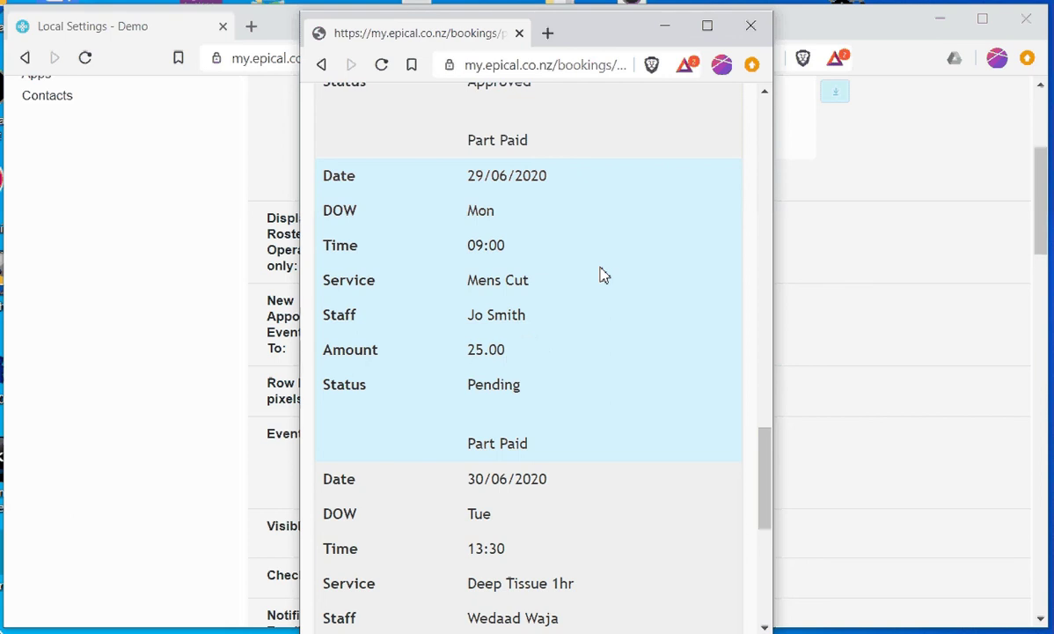
pyautogui.scroll(10, 602, 275)
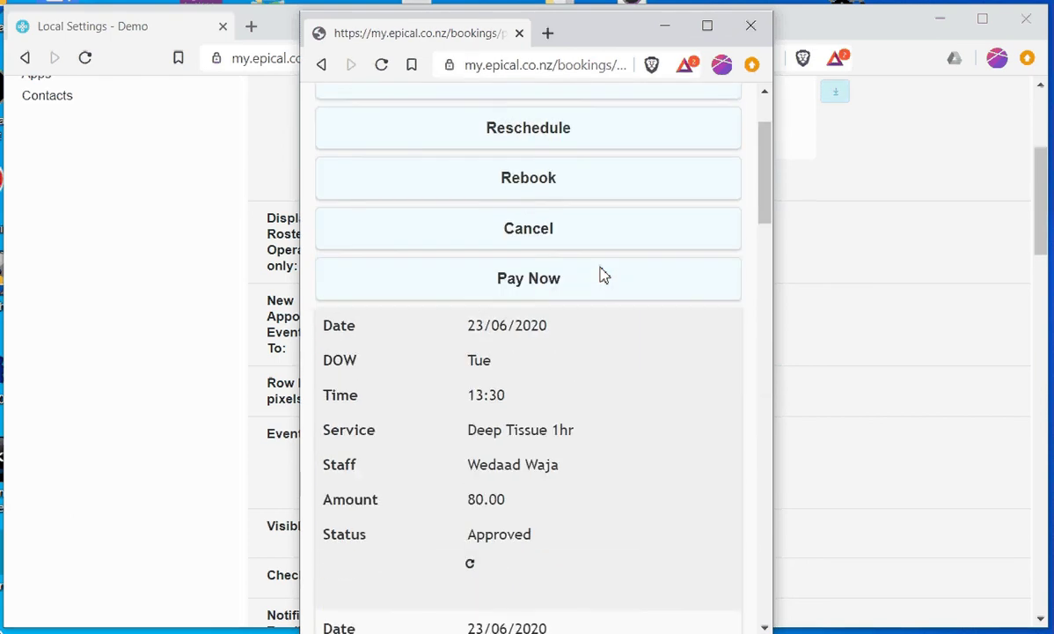
pyautogui.scroll(3, 602, 274)
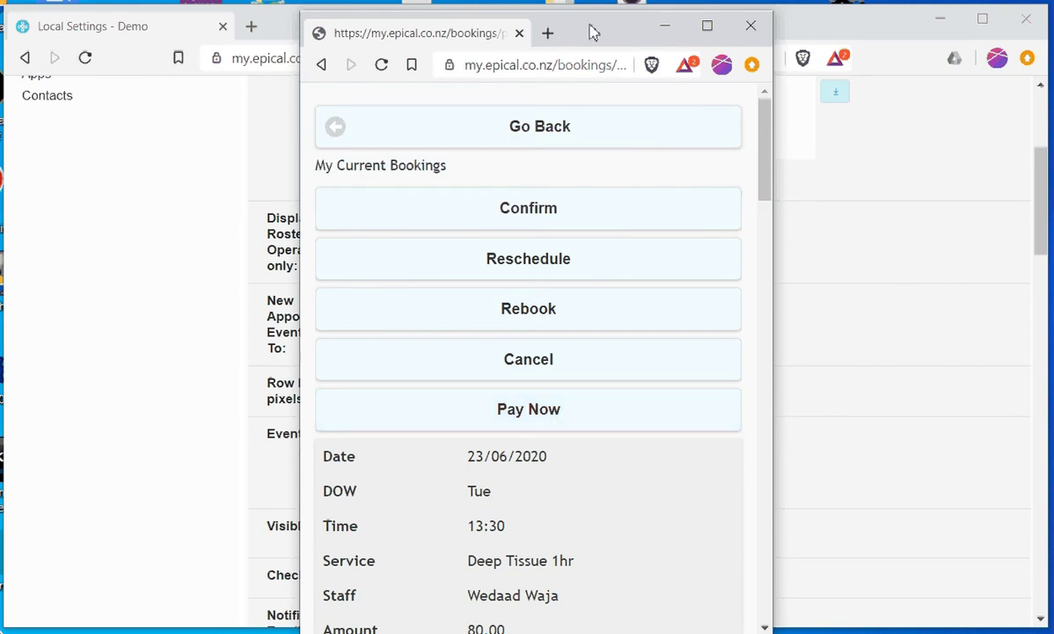
# Step: Move the online bookings window out of the way and open the appointment book from the settings window
pyautogui.moveTo(594, 33); pyautogui.dragTo(560, 0)
pyautogui.scroll(4, 619, 436)
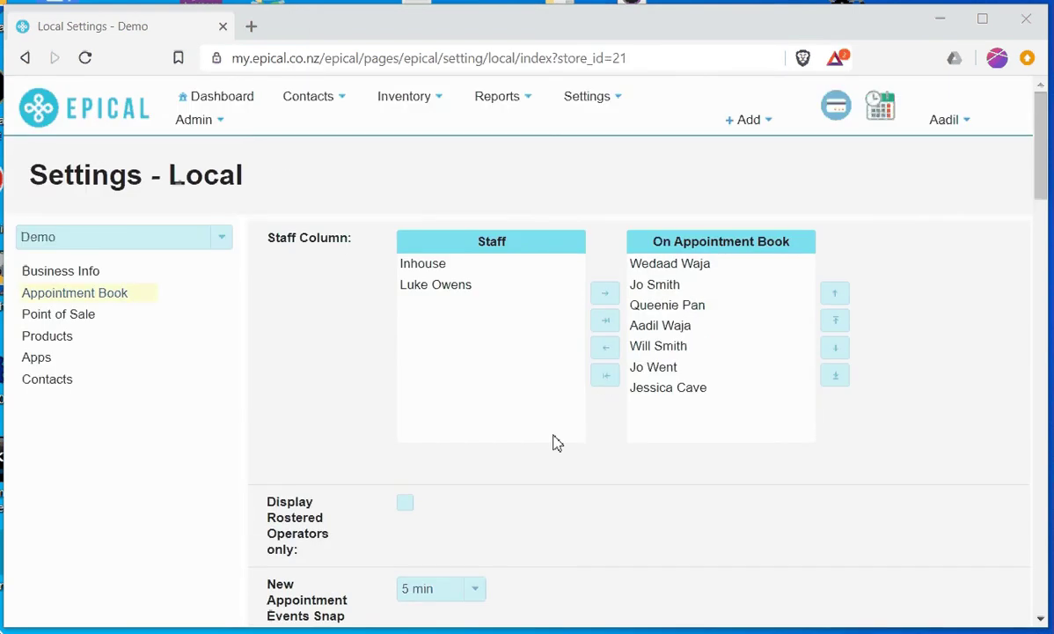
pyautogui.click(878, 113)
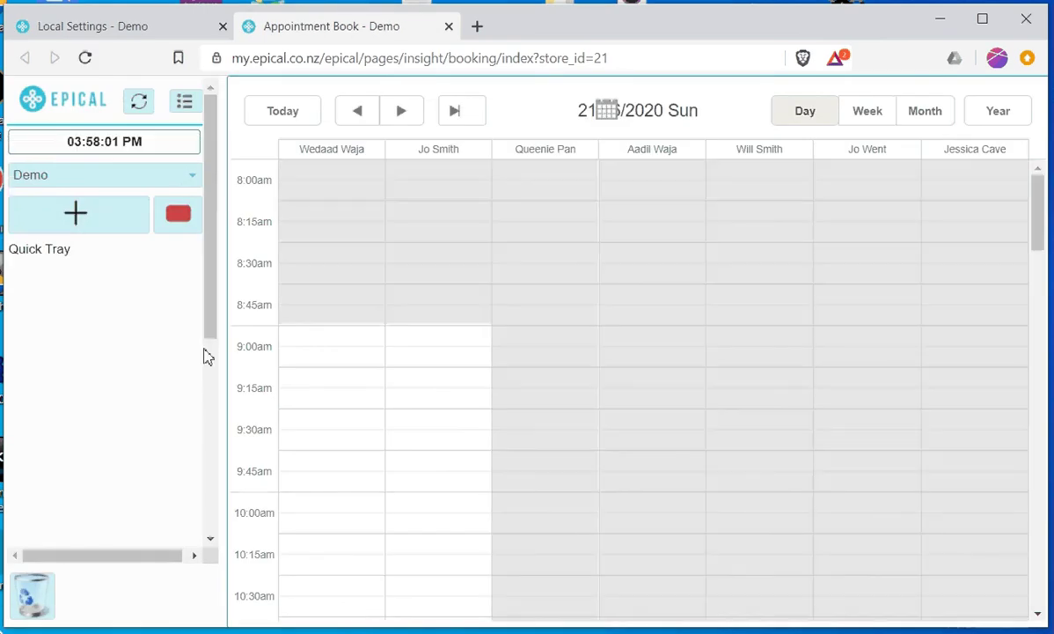
# Step: Go to the pending Mens Cut booking from the Approvals list and approve it in the appointment book
pyautogui.scroll(-5, 140, 377)
pyautogui.click(83, 327)
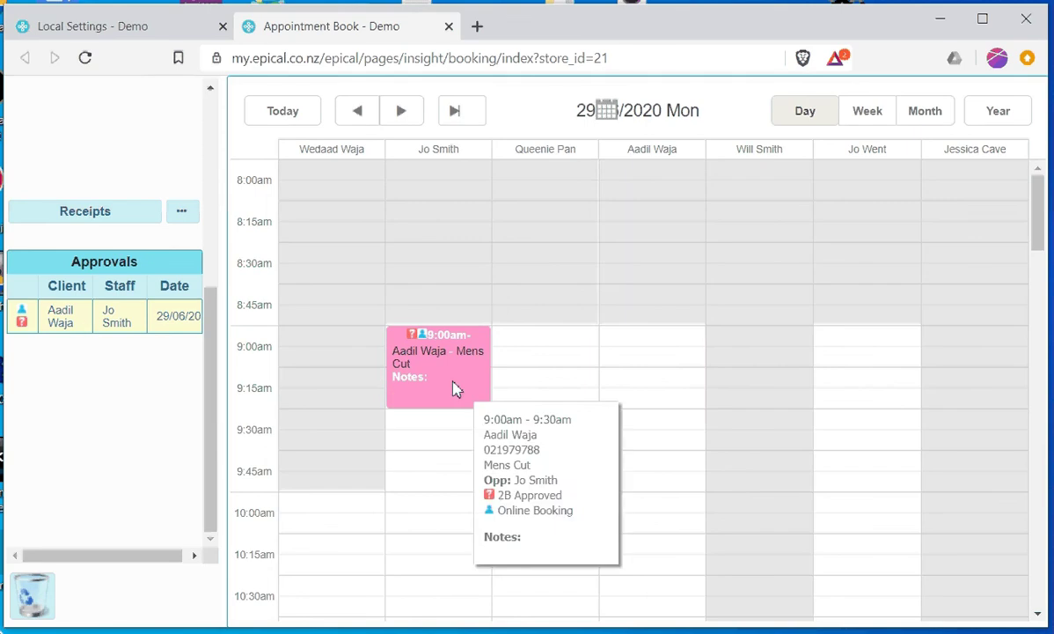
pyautogui.rightClick(444, 389)
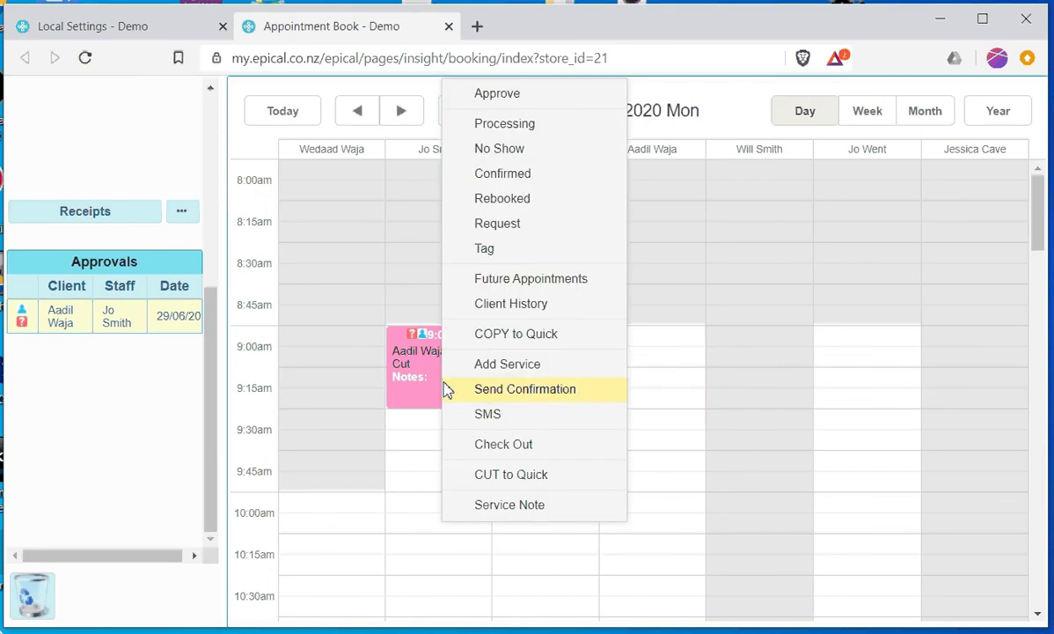
pyautogui.click(520, 100)
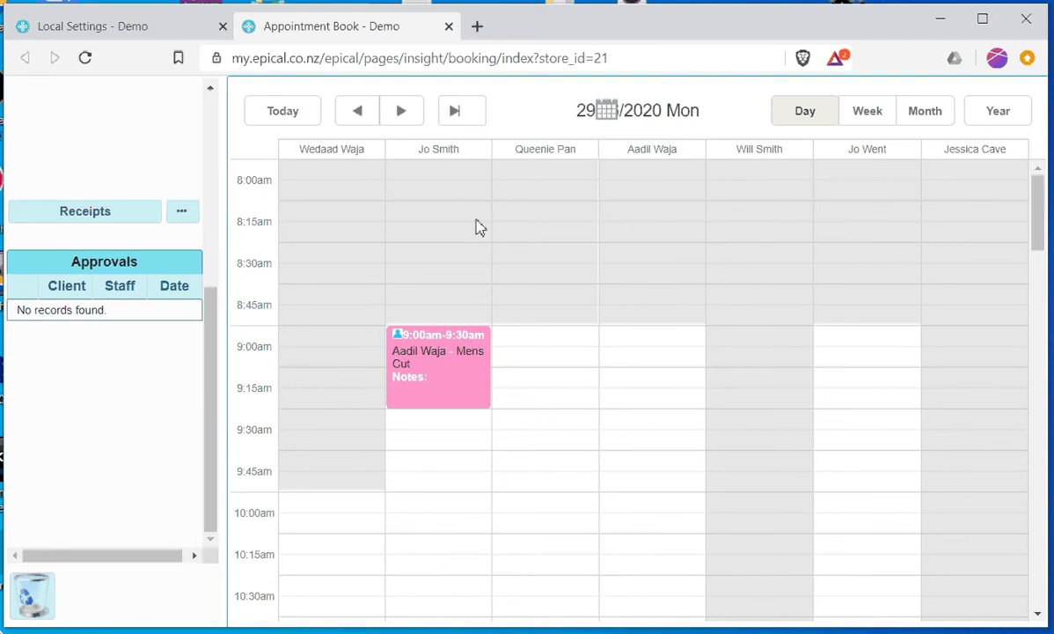
# Step: Open the receipts for the booking's date and select the receipt of the online booking
pyautogui.click(93, 217)
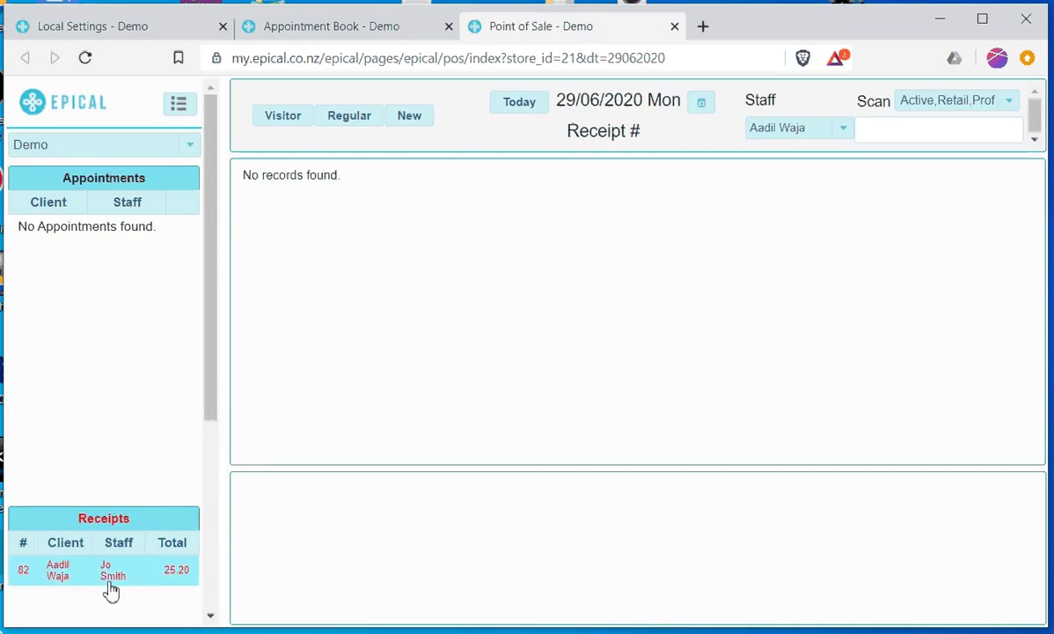
pyautogui.click(108, 586)
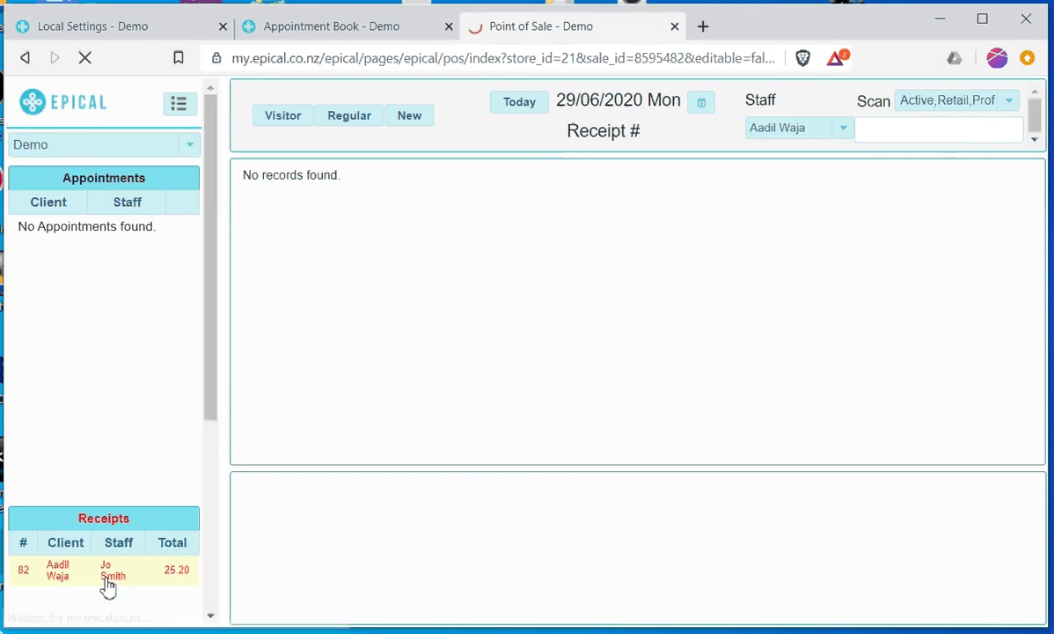
# Step: Open the checkout for the 9:00am Mens Cut appointment from the appointment book, examine its receipt and close both point-of-sale pages
pyautogui.click(328, 24)
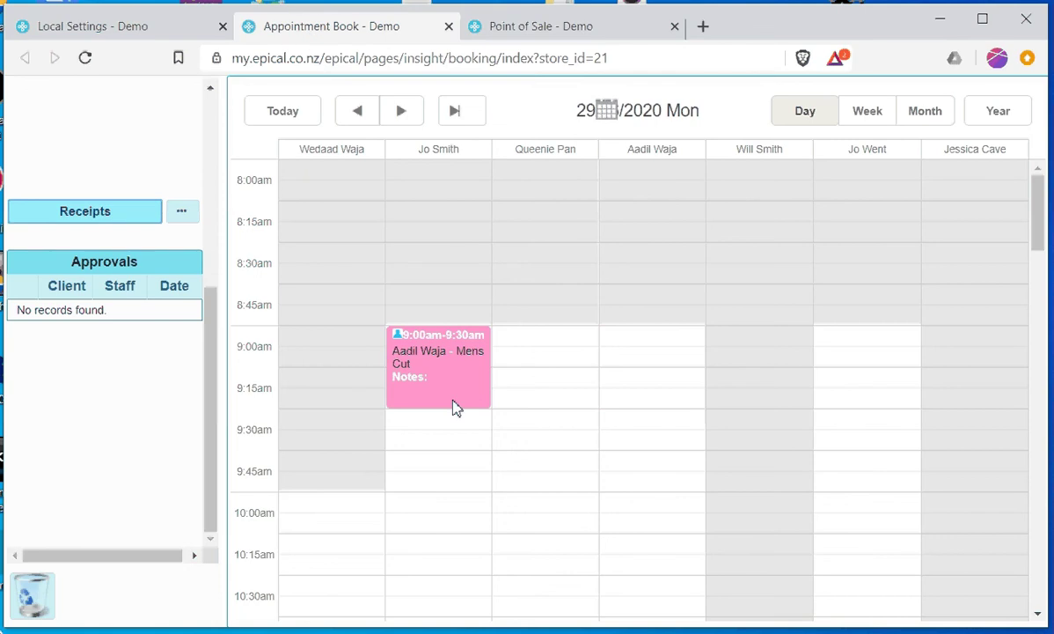
pyautogui.moveTo(451, 396)
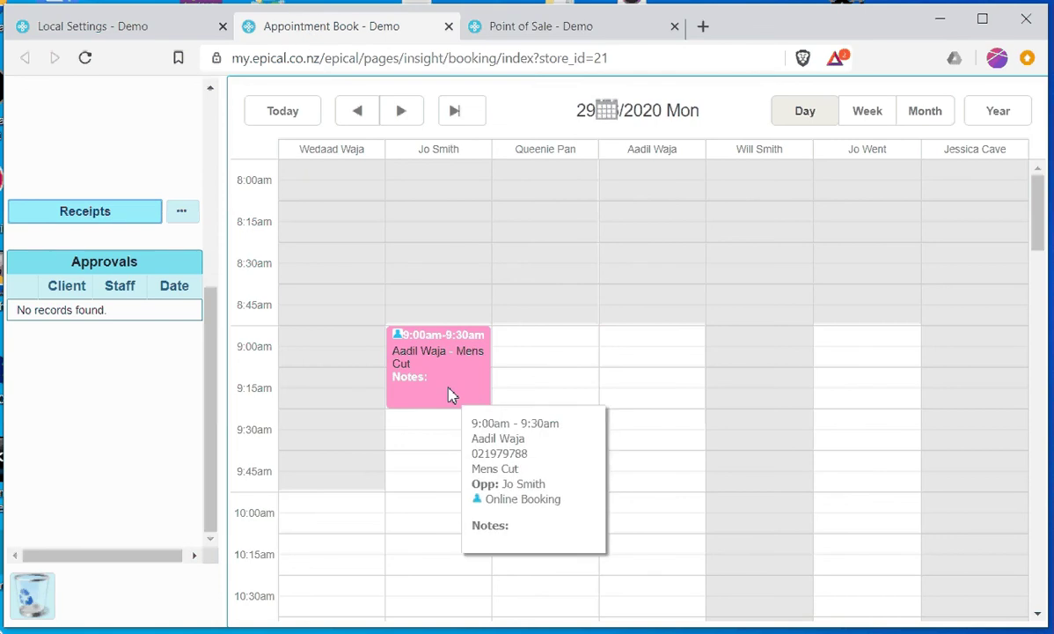
pyautogui.rightClick(451, 395)
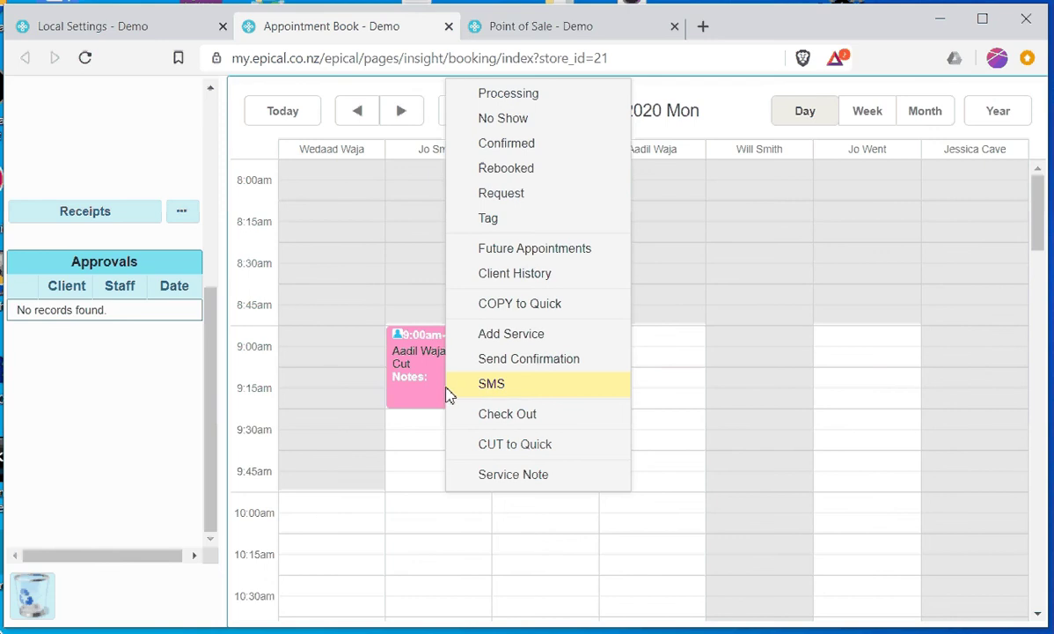
pyautogui.click(473, 427)
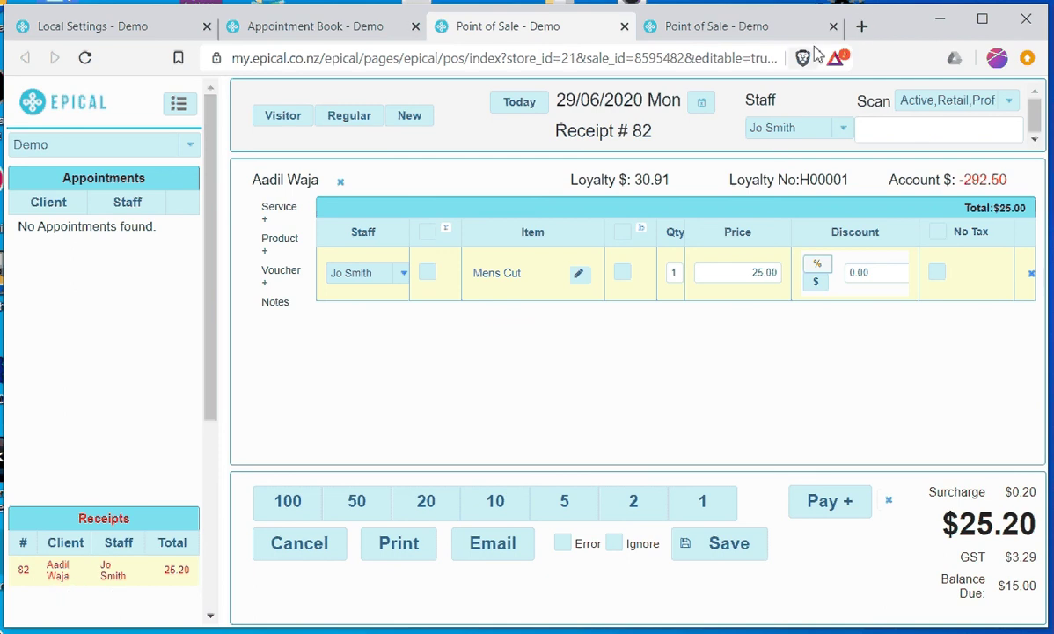
pyautogui.click(835, 28)
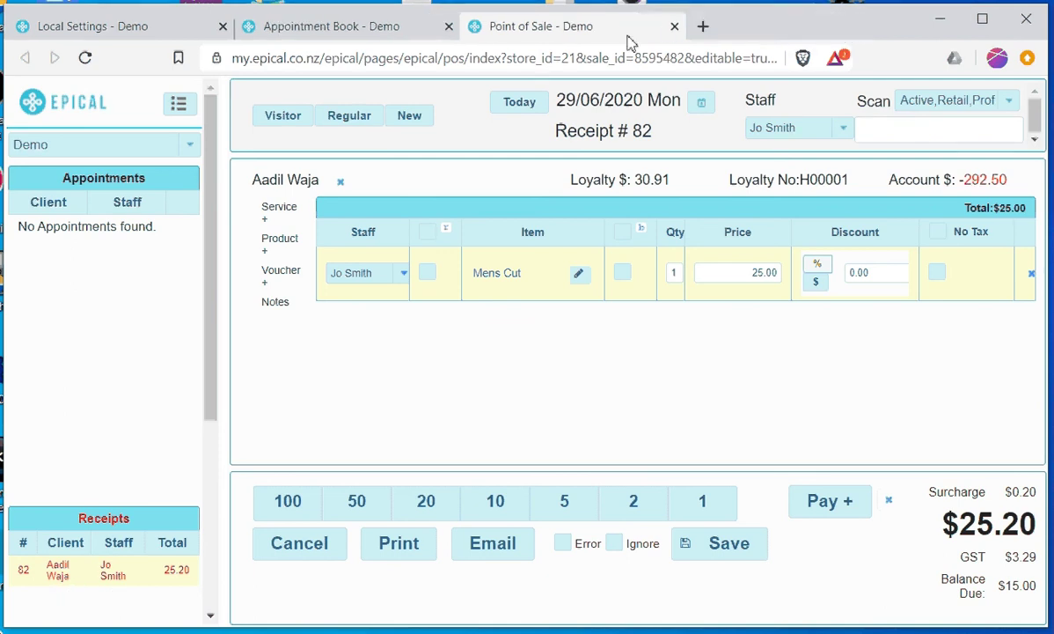
pyautogui.click(675, 28)
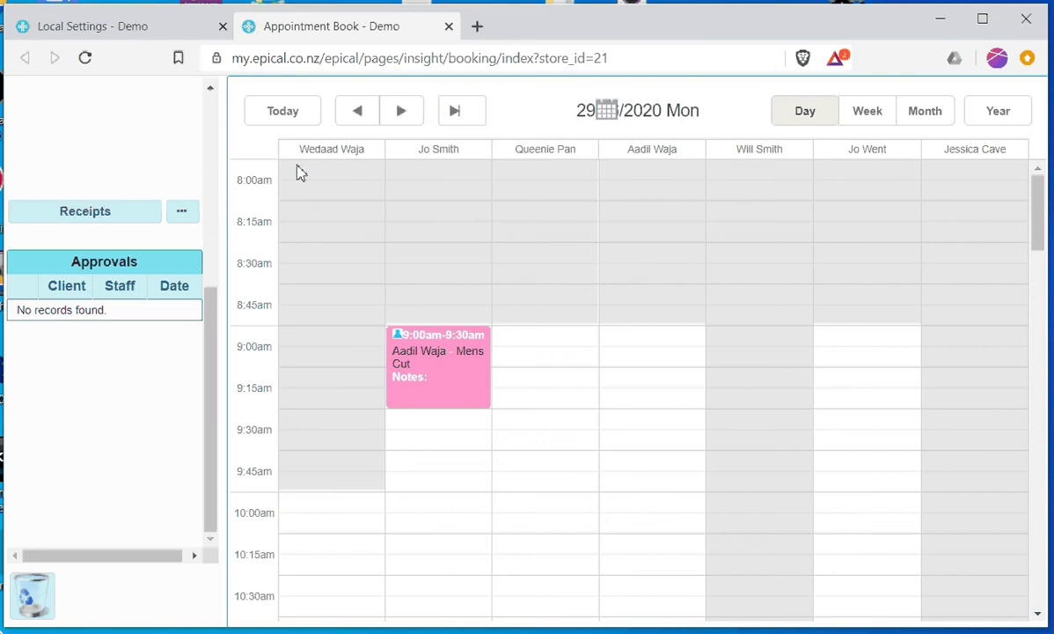
# Step: Return to the local appointment book settings and switch online booking payments from Test Mode to Live Mode
pyautogui.click(110, 33)
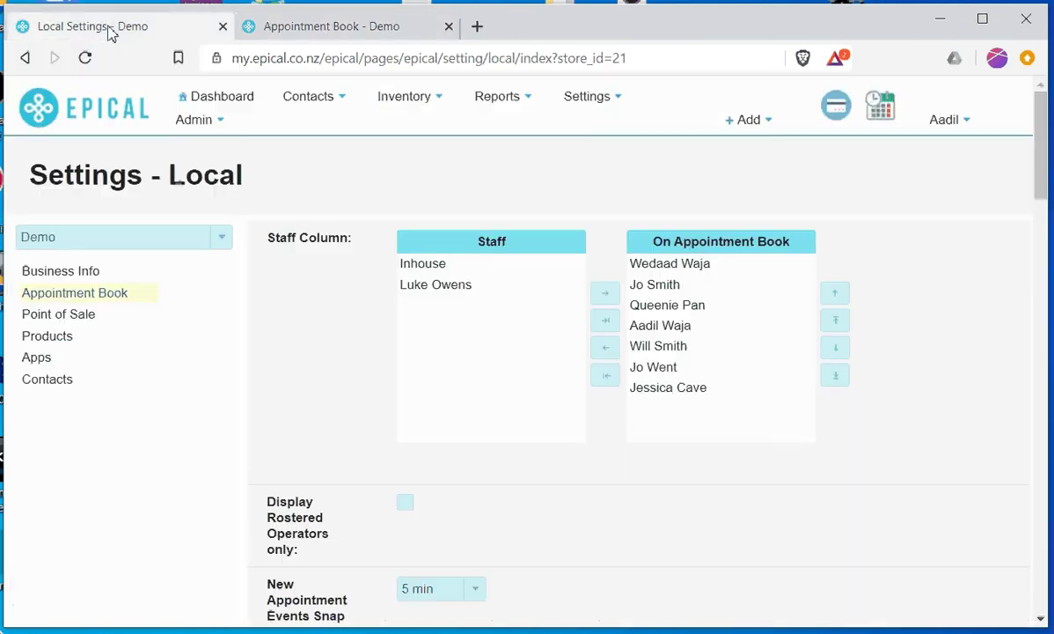
pyautogui.moveTo(228, 198)
pyautogui.scroll(-2, 321, 280)
pyautogui.scroll(-12, 405, 326)
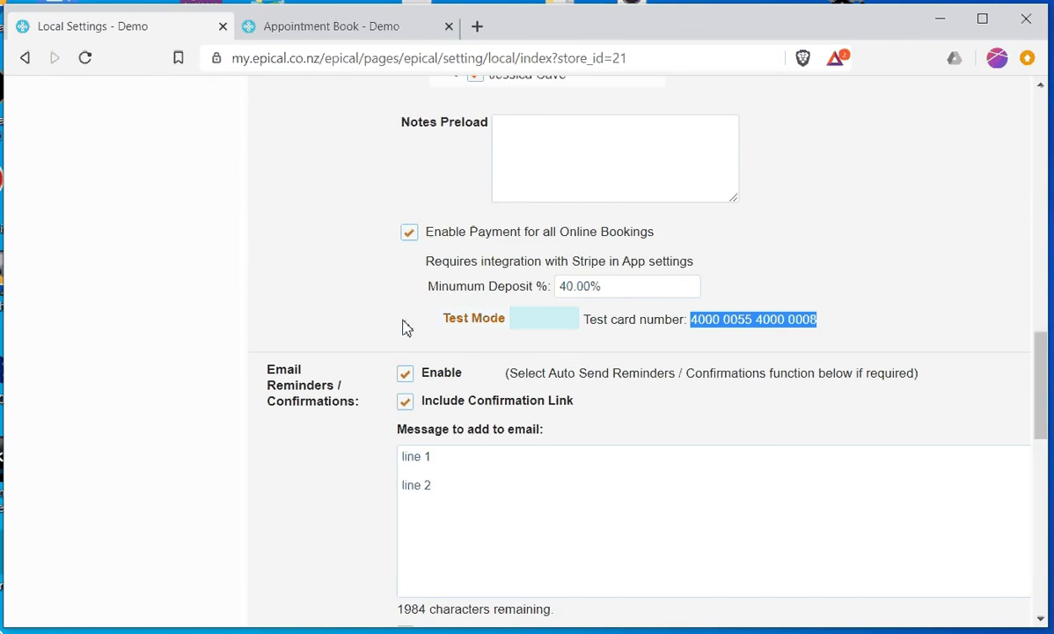
pyautogui.click(488, 324)
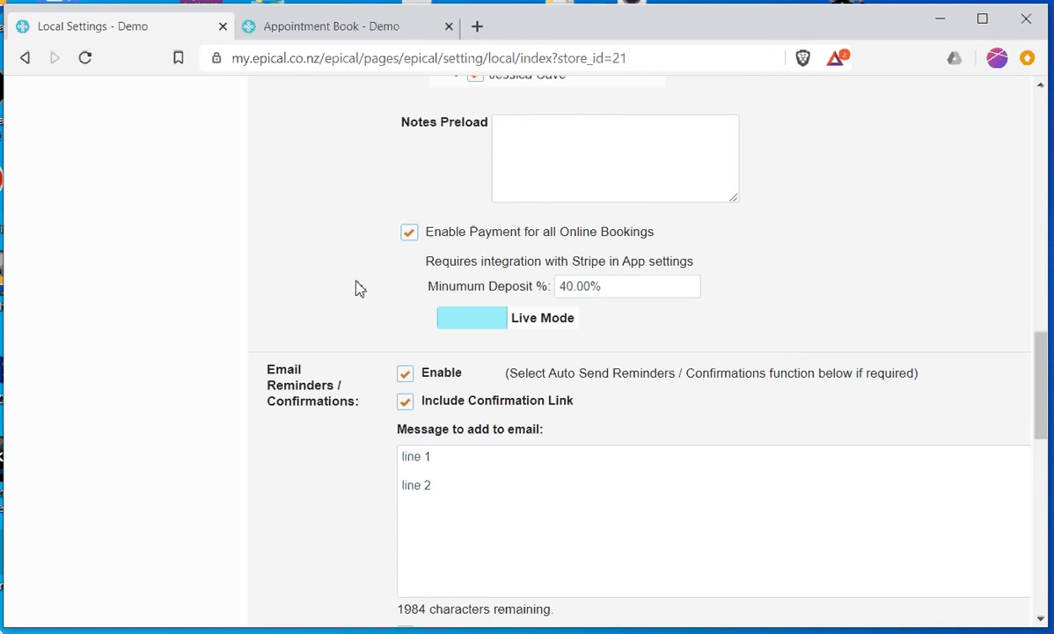
pyautogui.scroll(-8, 357, 286)
pyautogui.scroll(-2, 357, 287)
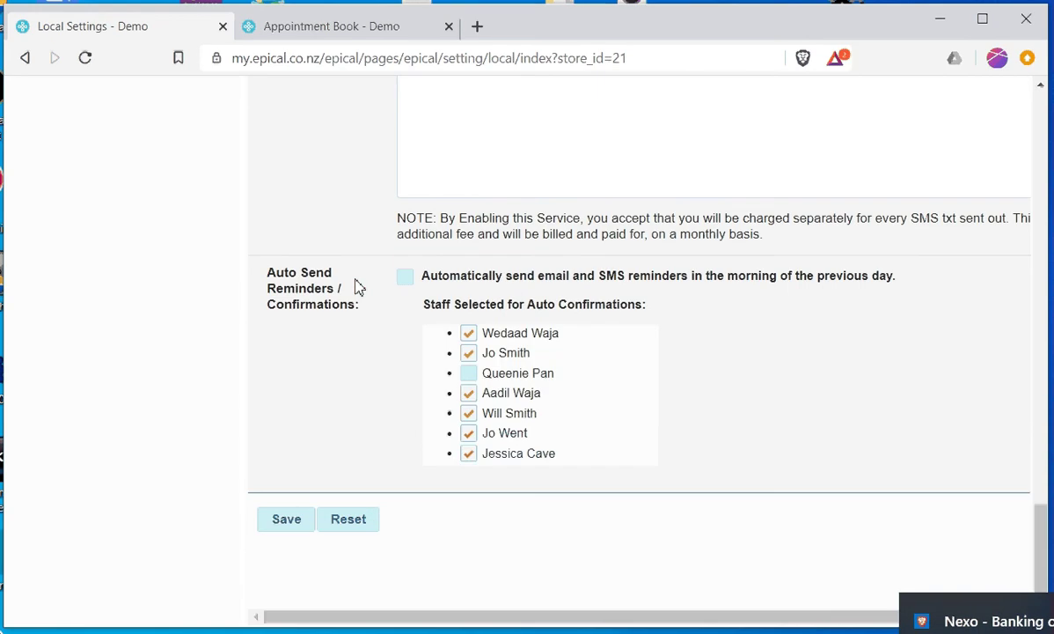
pyautogui.scroll(15, 357, 287)
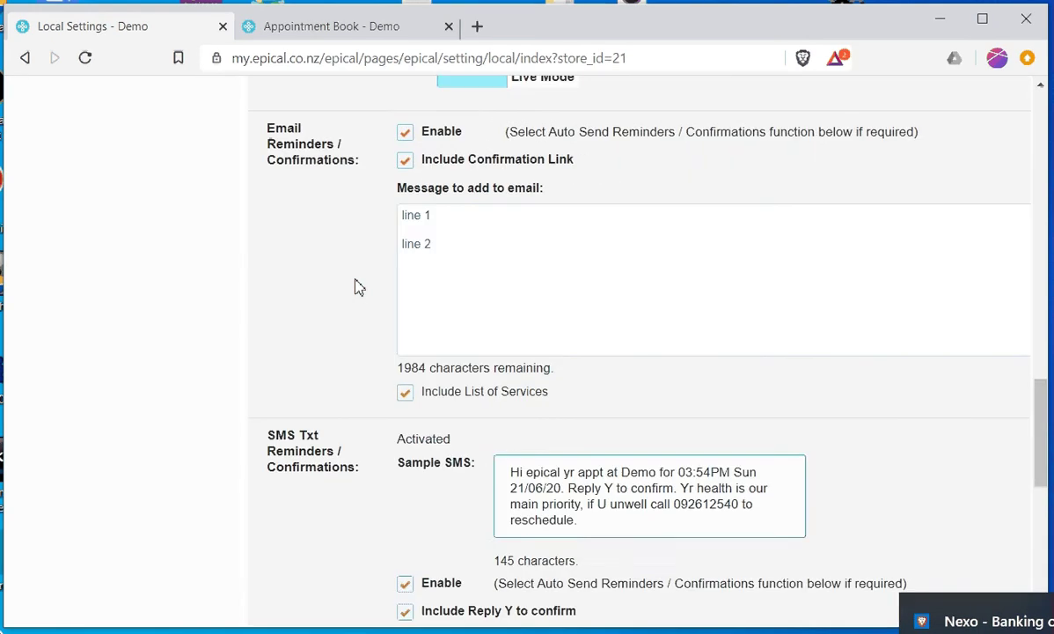